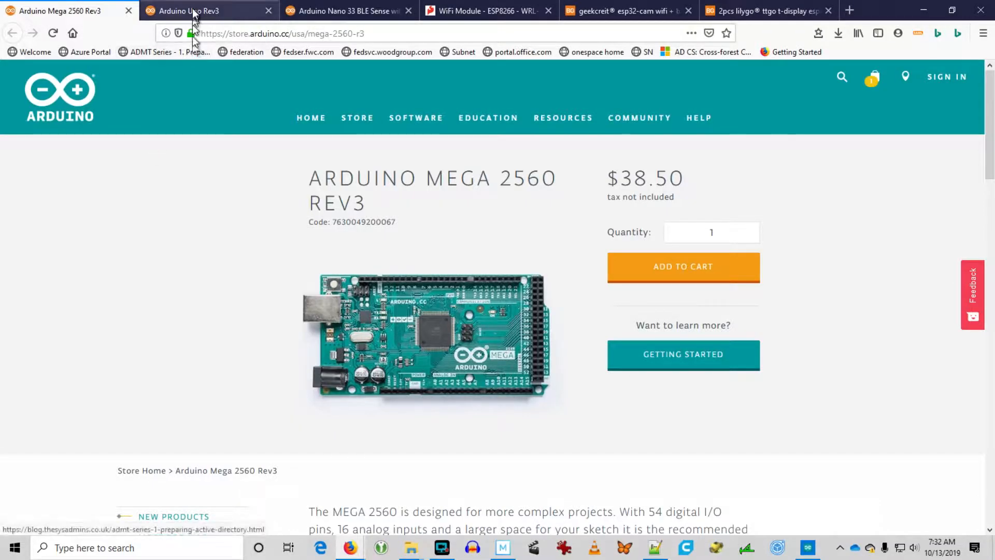
Step: Look through the open product pages for the Arduino Uno, Nano 33 BLE Sense, ESP8266 WiFi module, ESP32-CAM and LilyGO TTGO T-Display
left_click(195, 11)
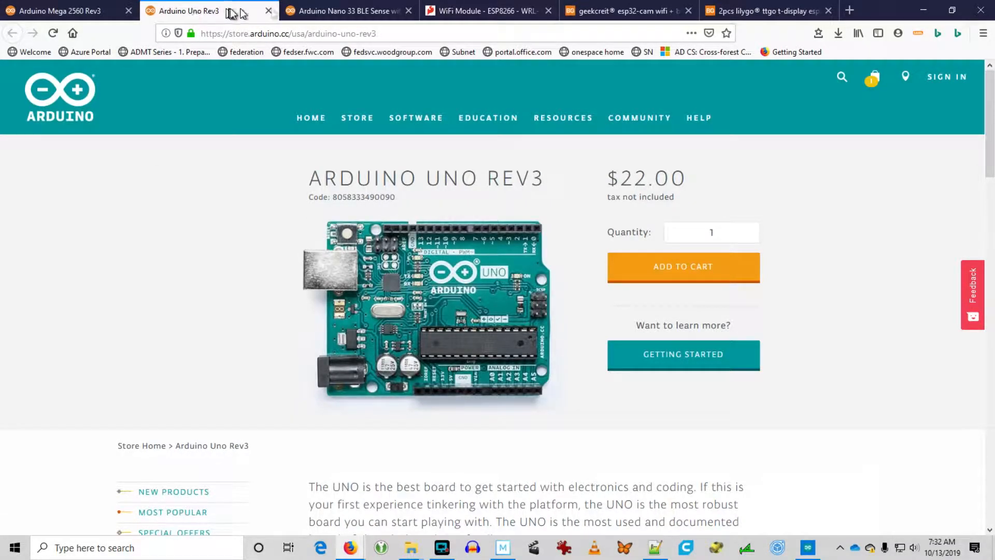
left_click(315, 11)
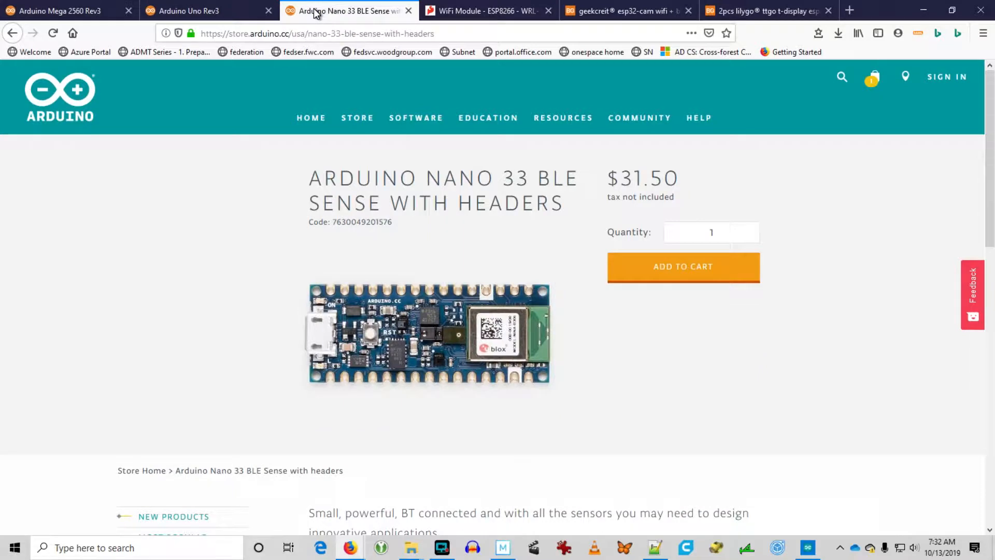
left_click(477, 11)
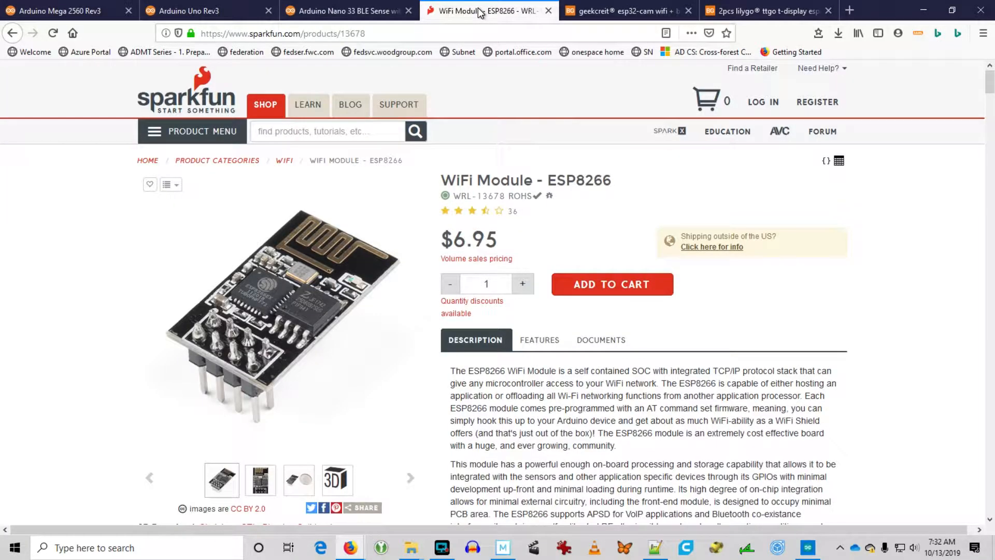
left_click(633, 11)
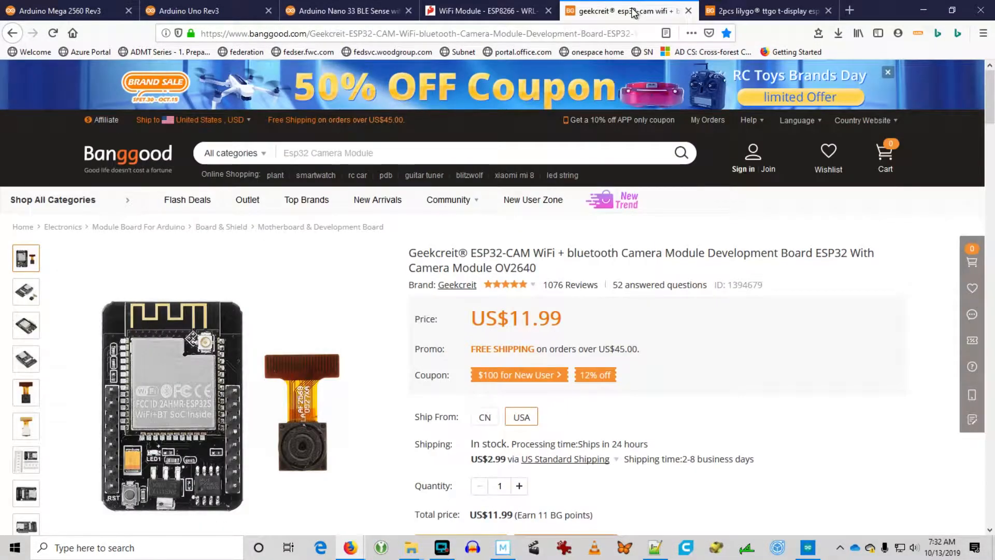
left_click(742, 14)
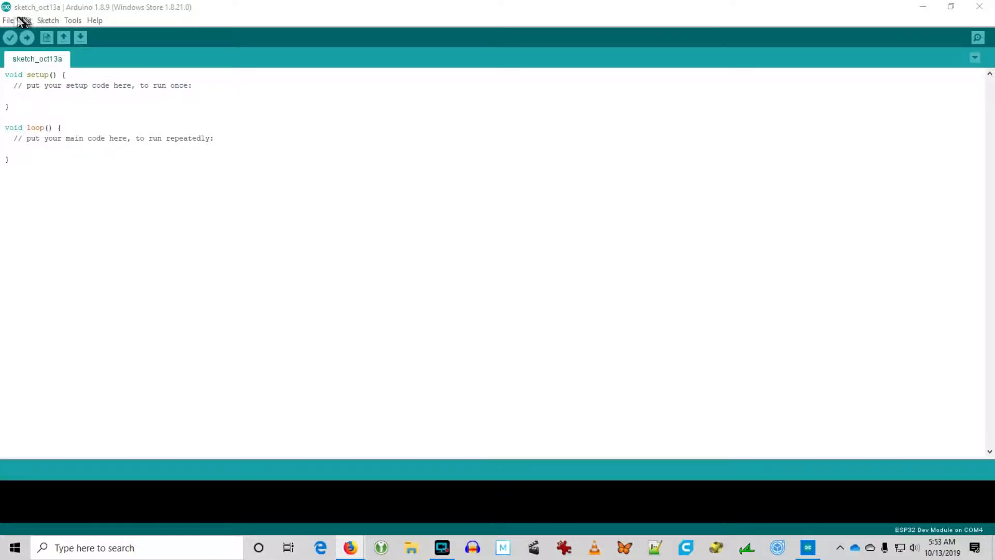
Step: In the Arduino IDE, check the ESP8266 and ESP32 package addresses in the Additional Boards Manager URLs preference and accept the settings
left_click(8, 21)
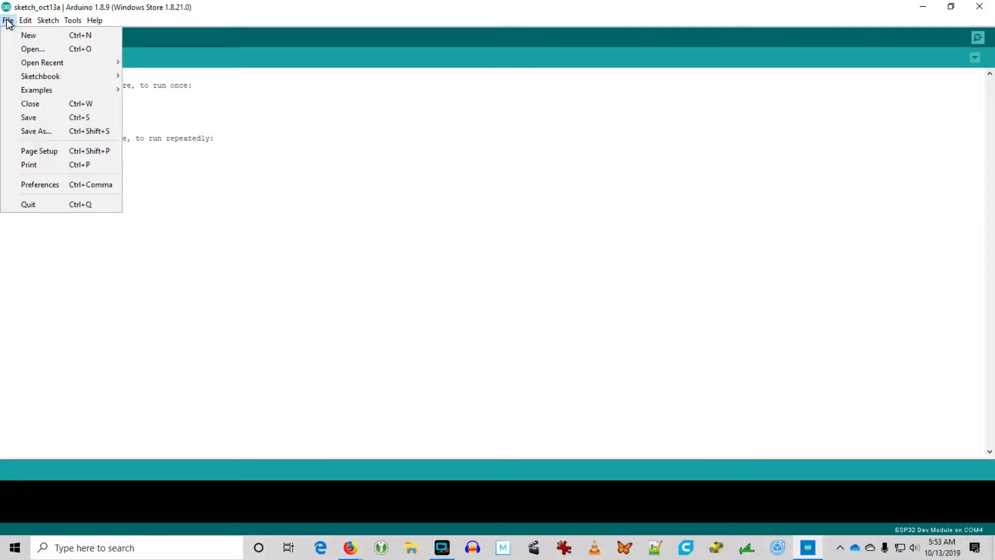
left_click(26, 185)
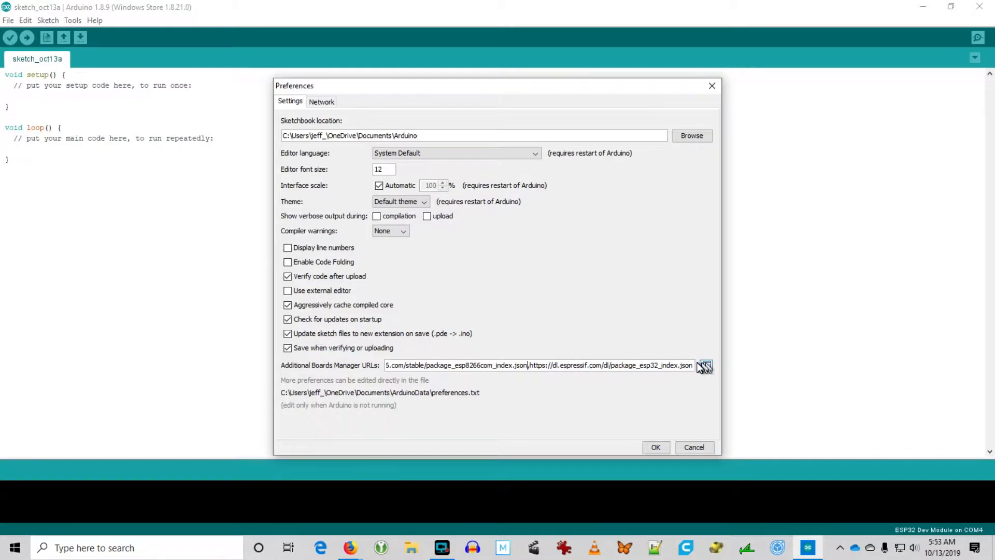
left_click(705, 366)
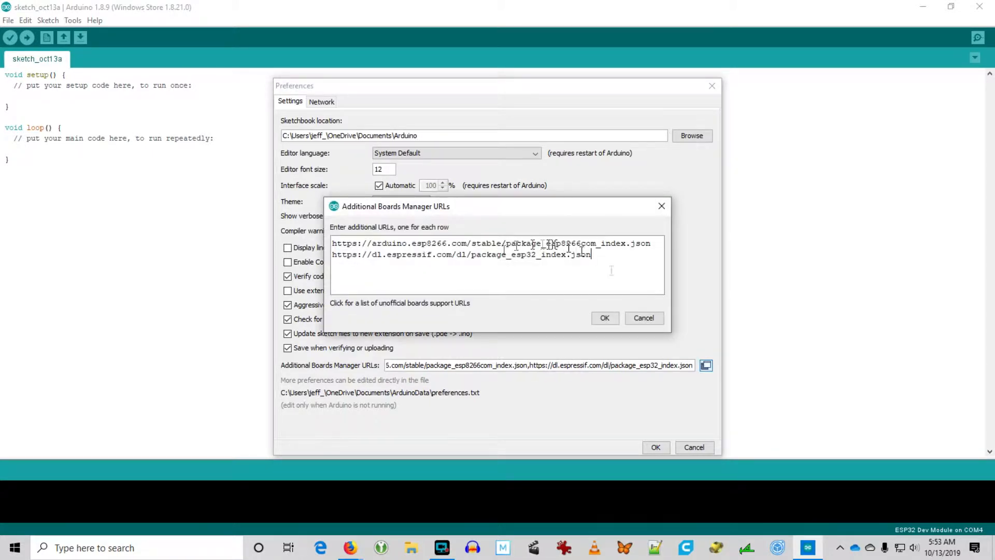
left_click_drag(608, 255, 354, 243)
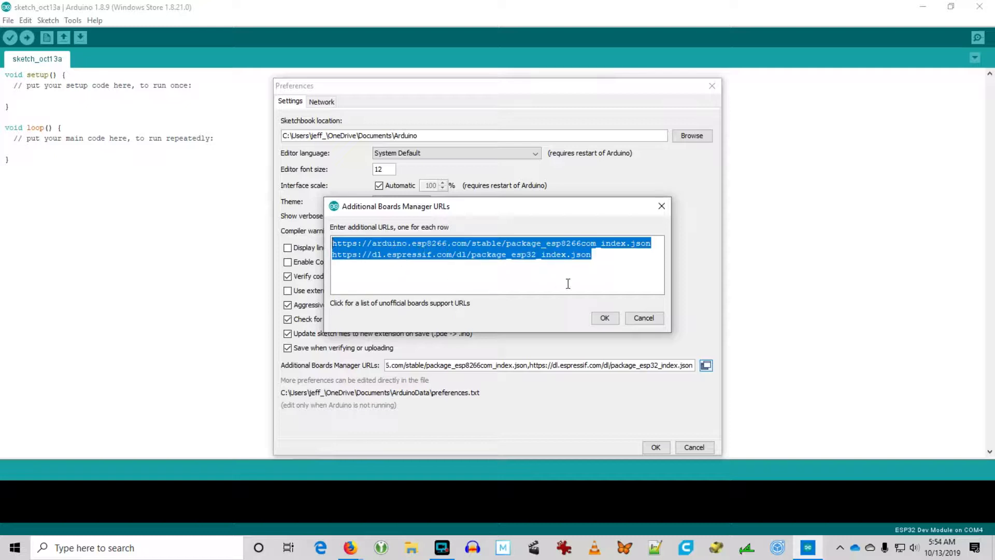
double_click(533, 256)
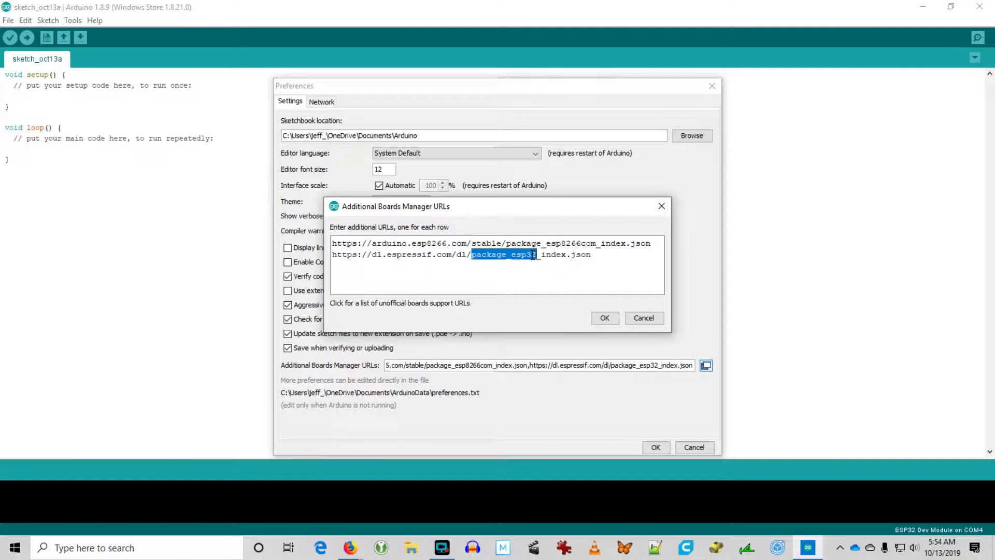
double_click(431, 244)
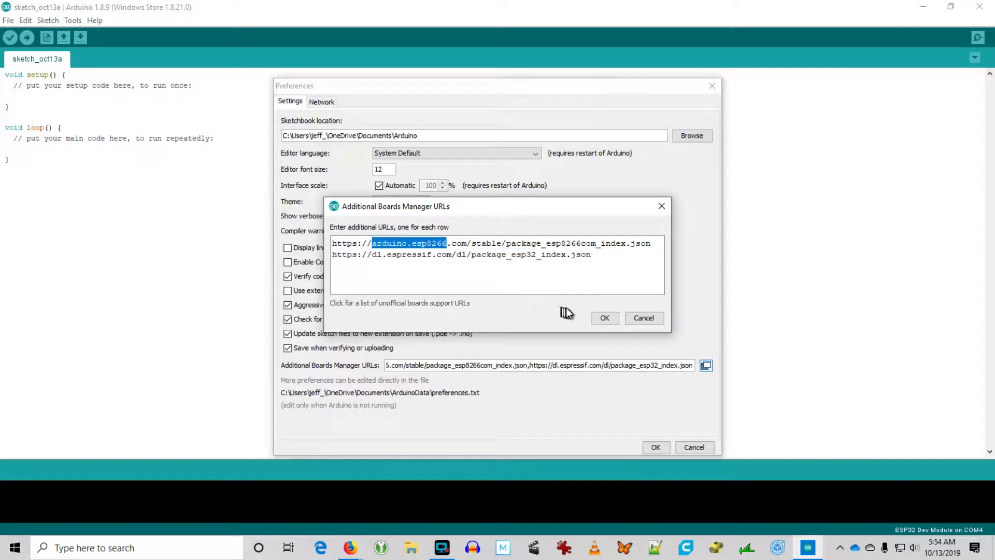
left_click(601, 319)
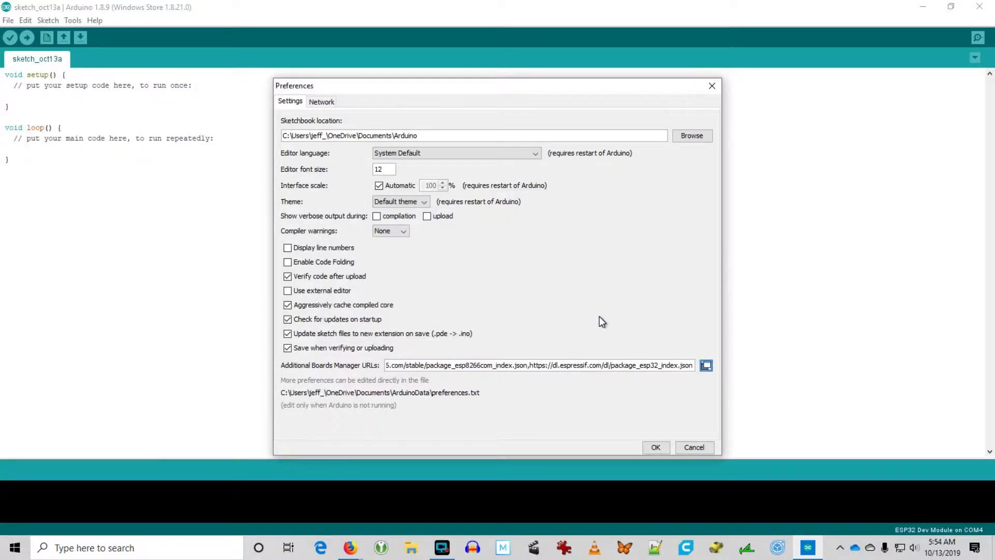
left_click(654, 447)
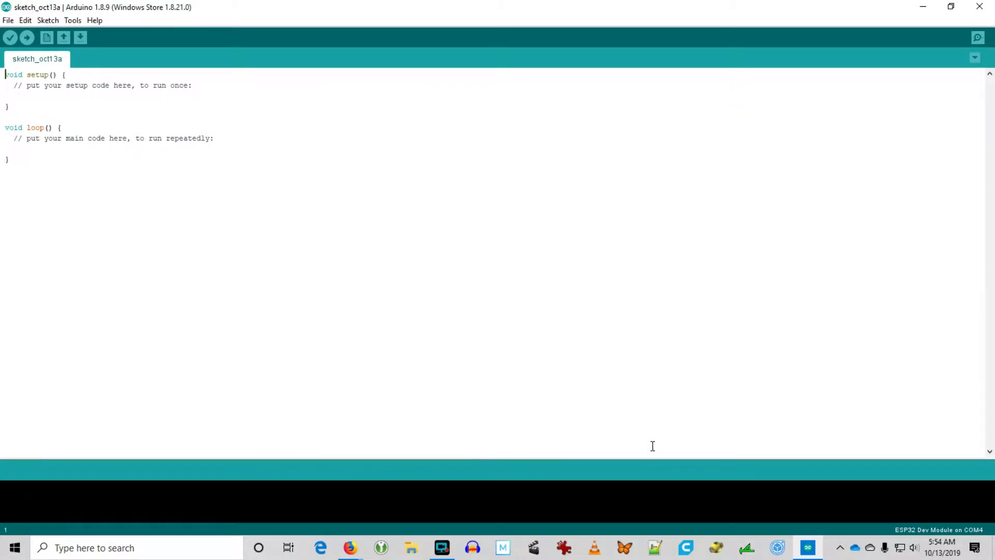
Step: Open the Boards Manager and filter the board packages by "esp"
left_click(77, 24)
mouse_move(91, 142)
left_click(424, 139)
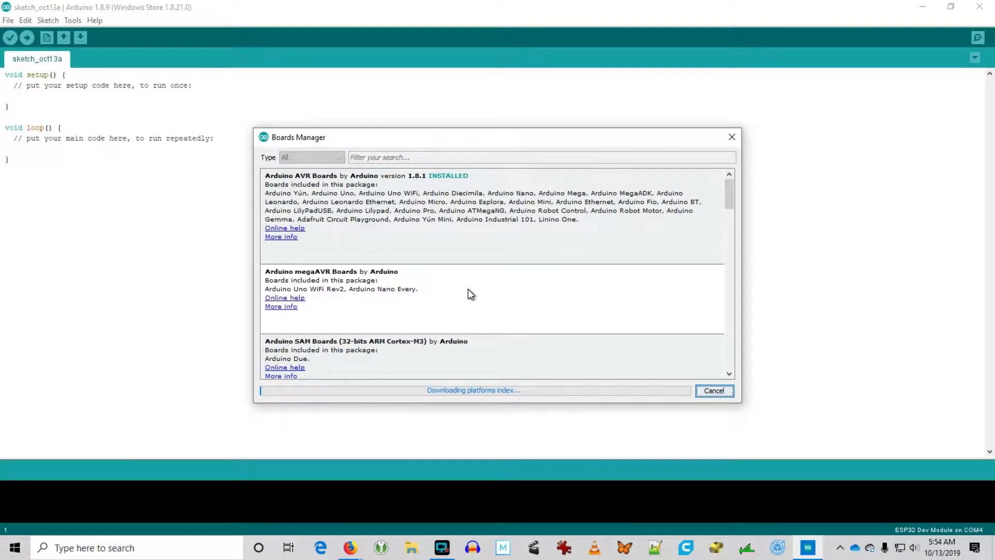
mouse_move(466, 248)
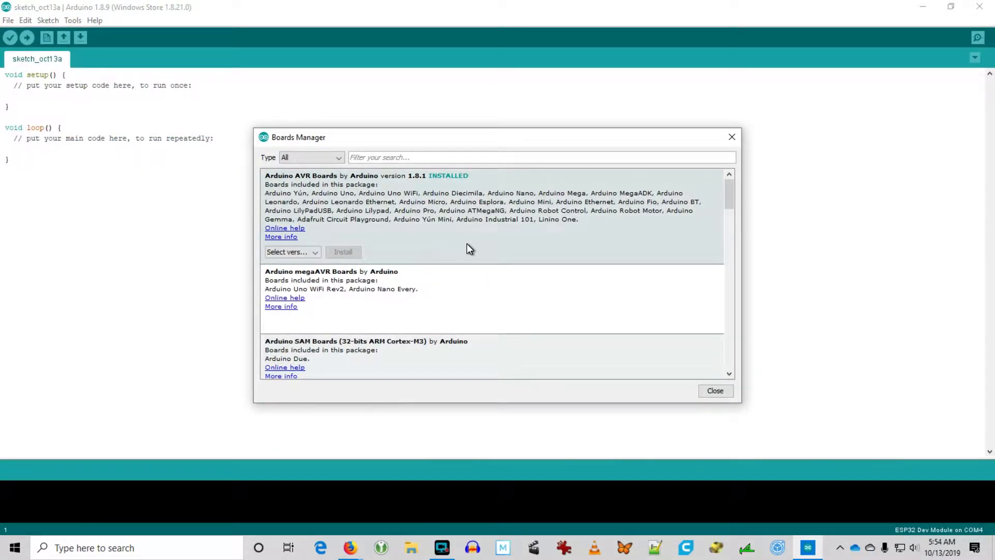
left_click(445, 161)
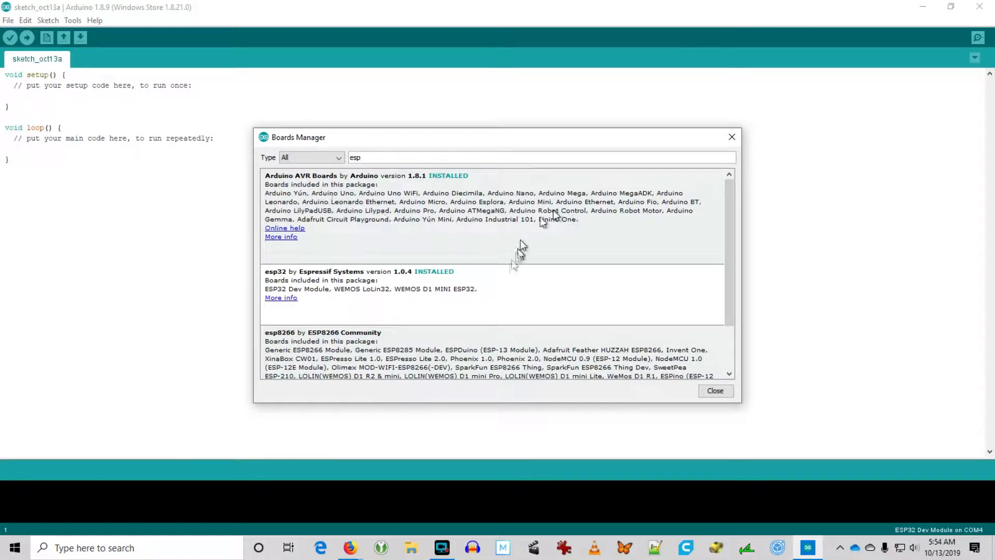
mouse_move(502, 290)
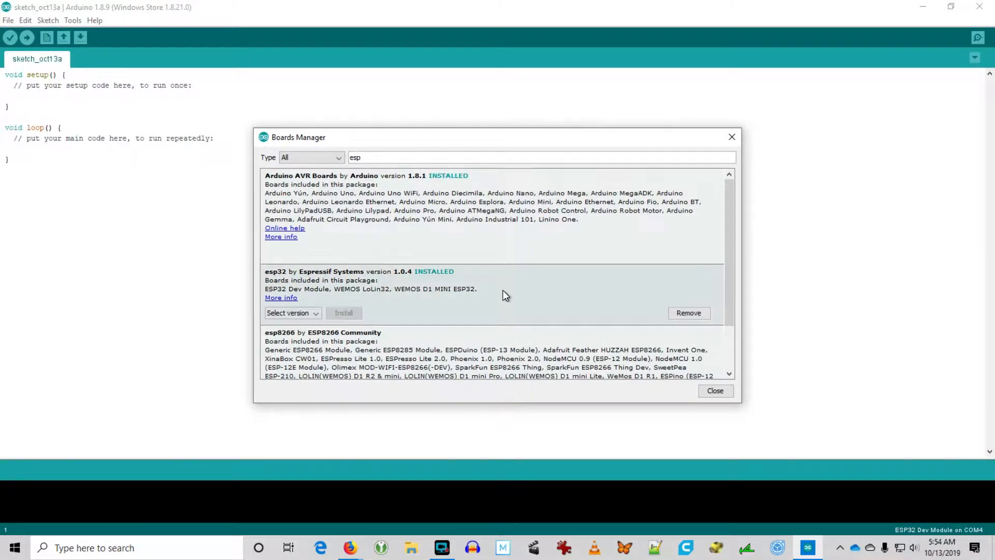
Step: Check the version choices offered for the esp32 and Arduino AVR Boards packages
left_click(314, 312)
left_click(314, 313)
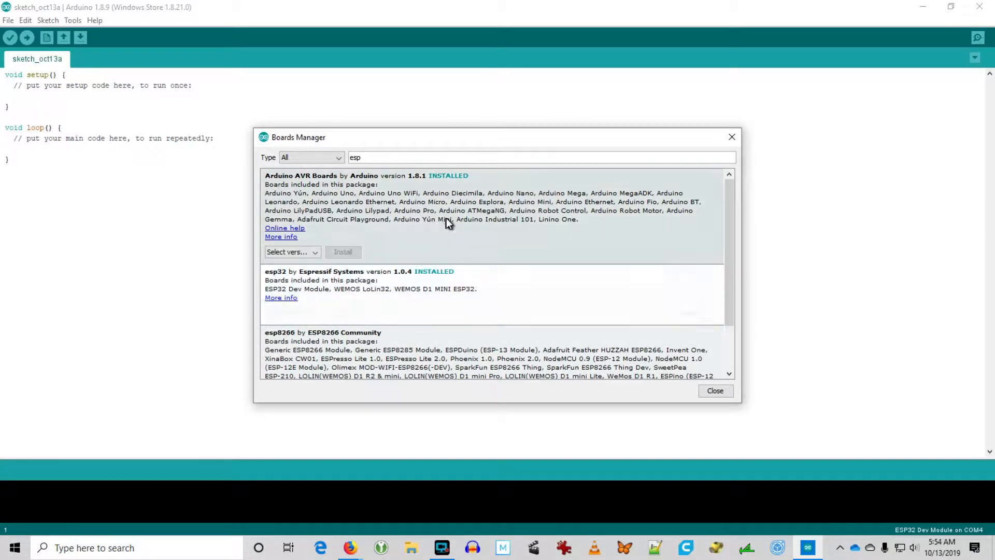
left_click(313, 252)
left_click(313, 252)
Step: Install version 2.5.2 of the esp8266 package by ESP8266 Community and close the Boards Manager
scroll(502, 338, "down", 2)
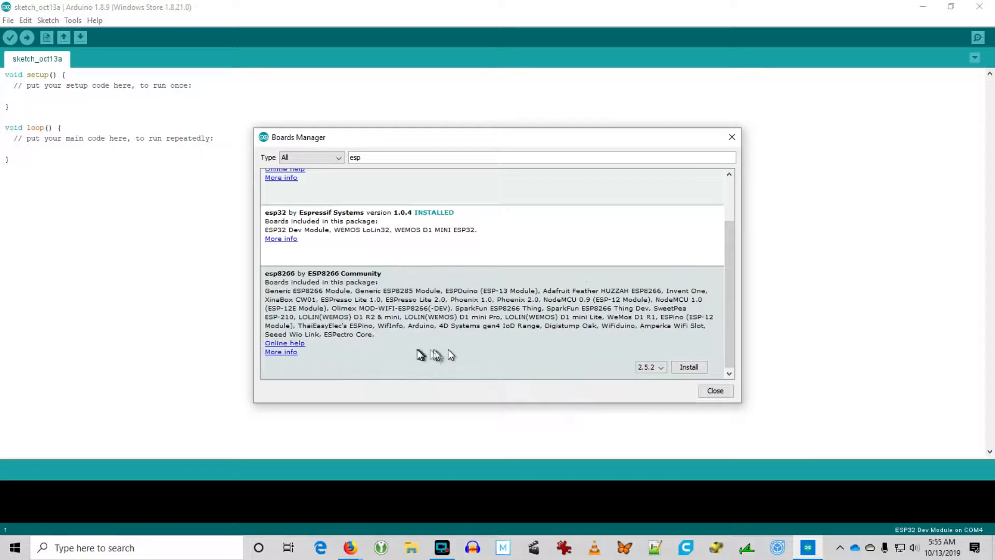
left_click(689, 367)
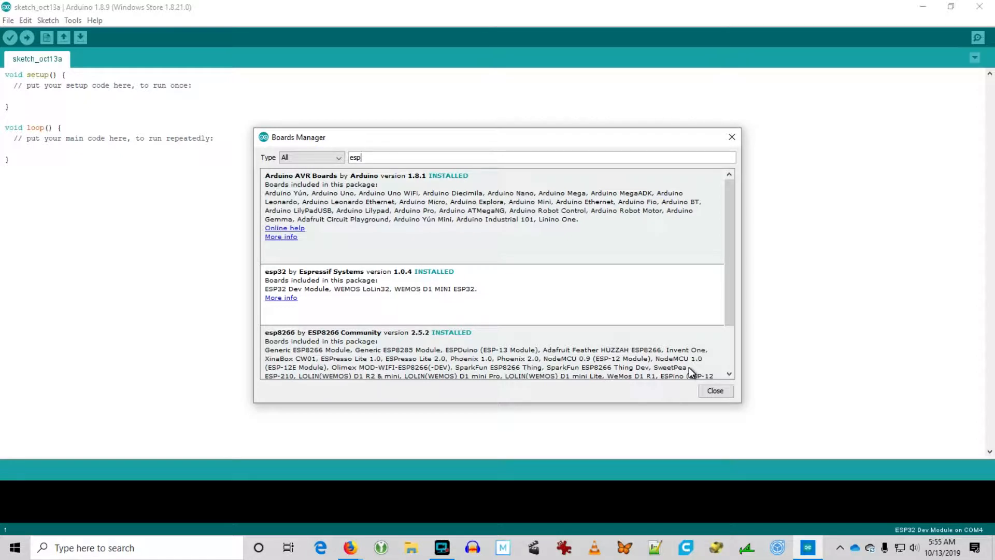
left_click(715, 390)
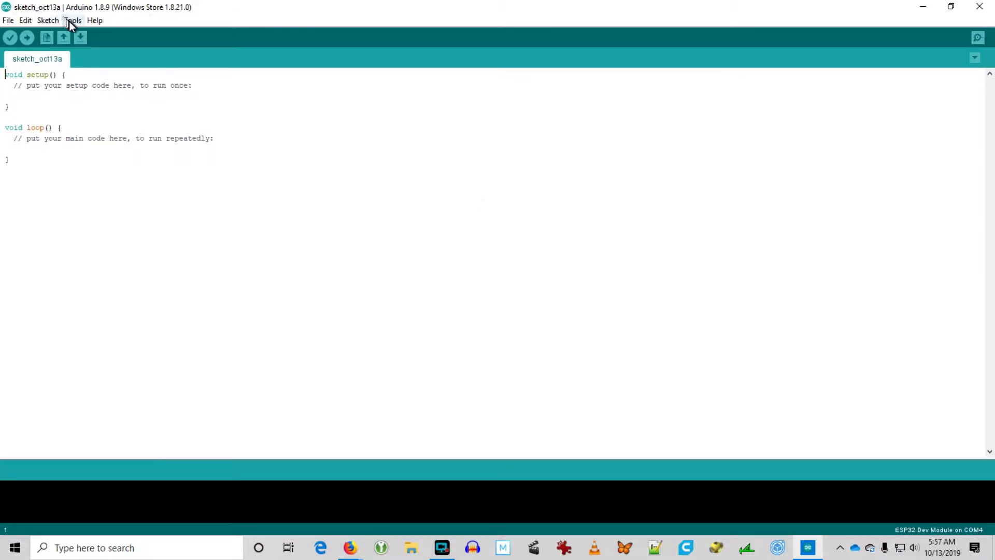
Step: Examine the list of selectable boards through the Arduino AVR, ESP32 Arduino and ESP8266 groups
left_click(70, 21)
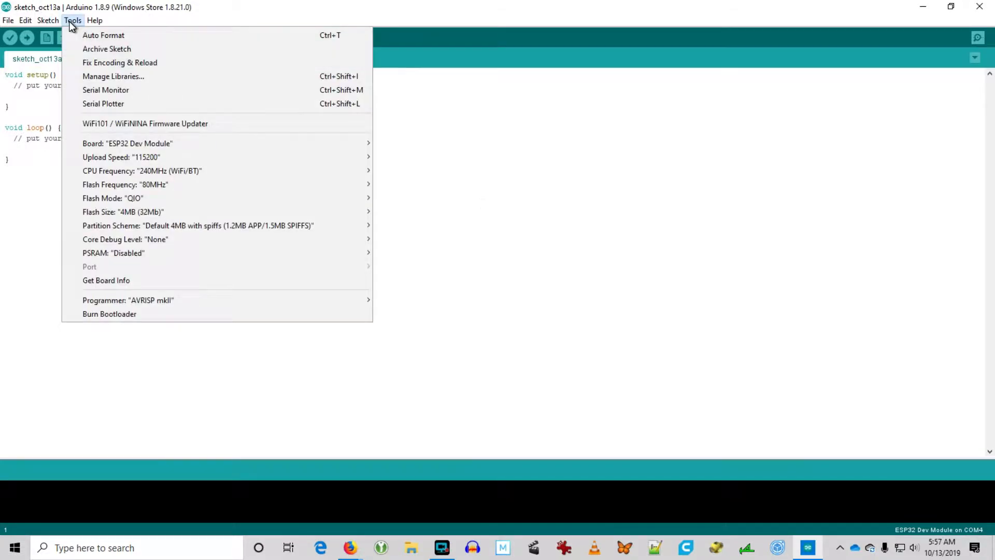
mouse_move(126, 140)
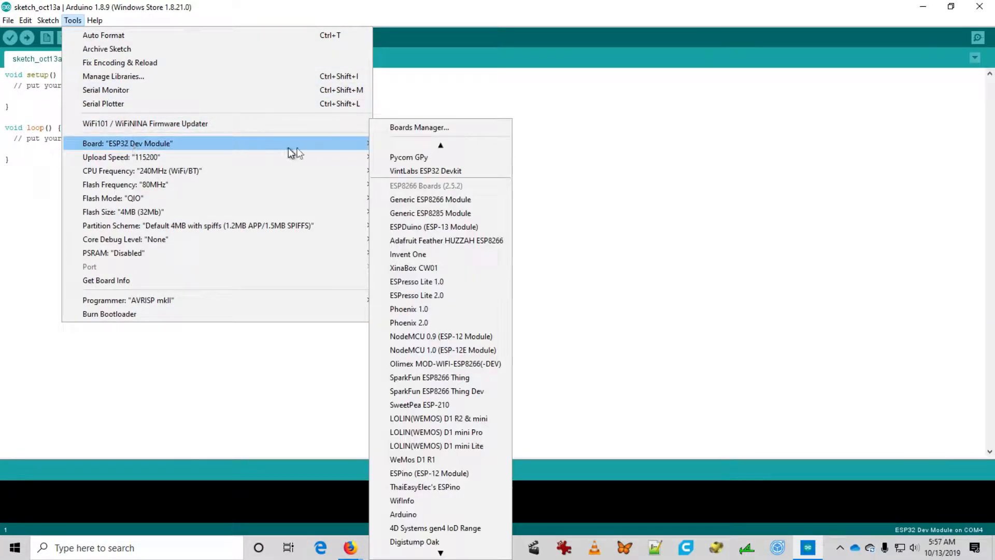
mouse_move(438, 147)
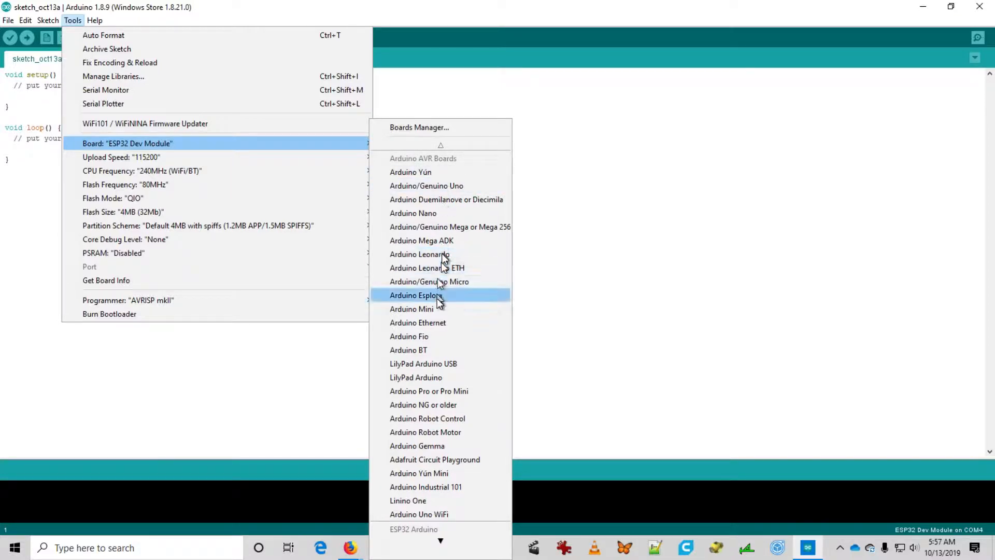
scroll(437, 298, "down", 2)
scroll(436, 297, "down", 3)
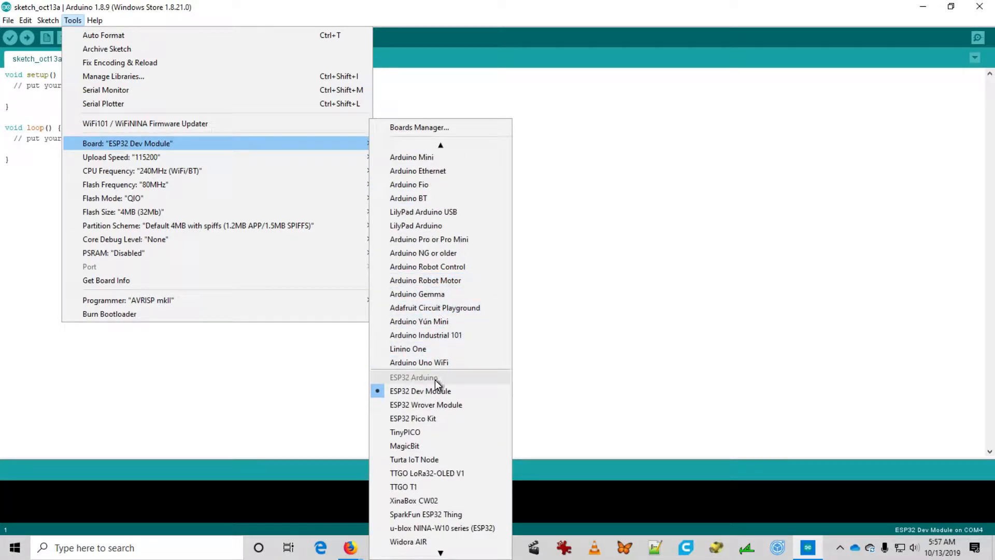
scroll(434, 380, "down", 8)
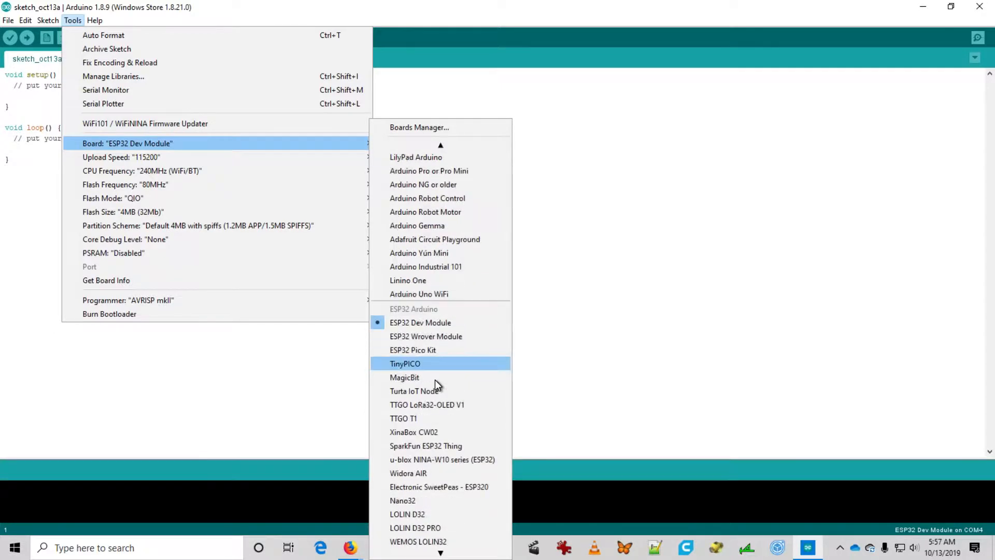
scroll(435, 381, "down", 9)
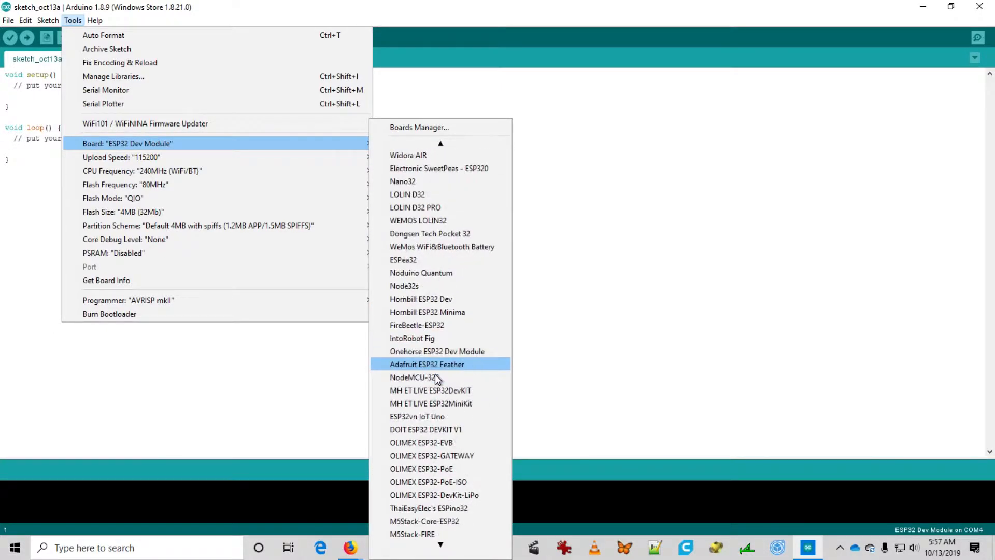
scroll(435, 375, "down", 5)
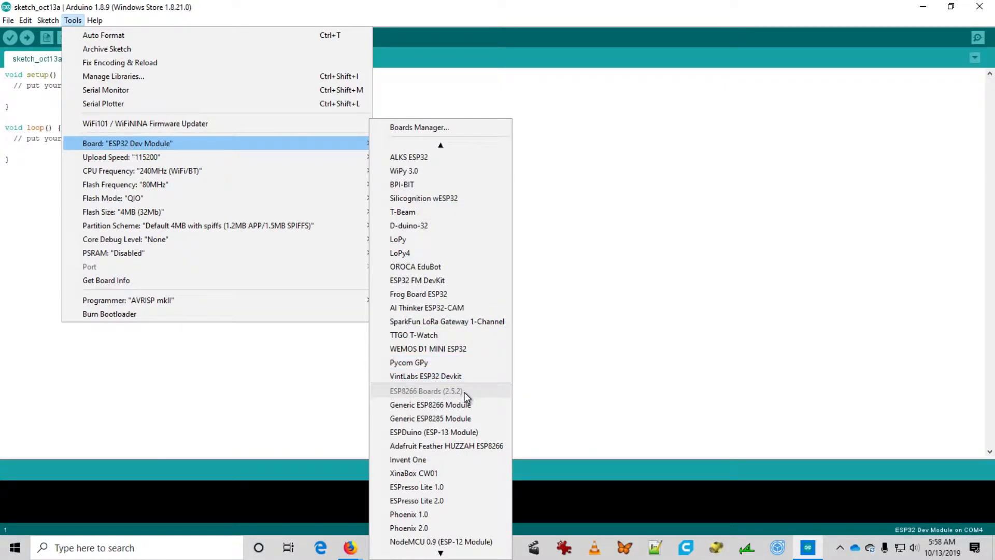
scroll(465, 393, "down", 6)
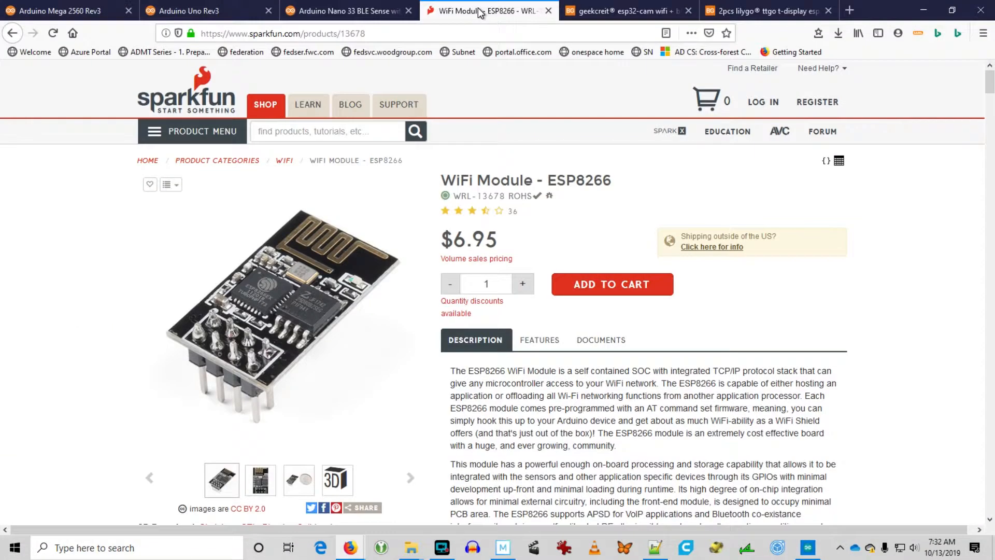
Step: In Firefox, revisit the ESP32-CAM and T-Display product pages and read the TTGO-T-Display GitHub README through its library and TFT_eSPI setup instructions
left_click(633, 13)
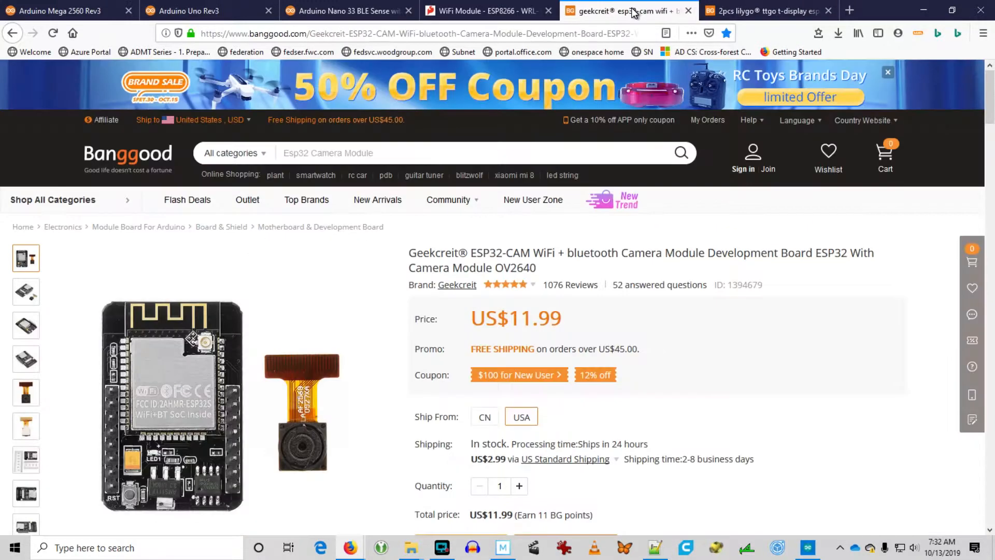
left_click(743, 13)
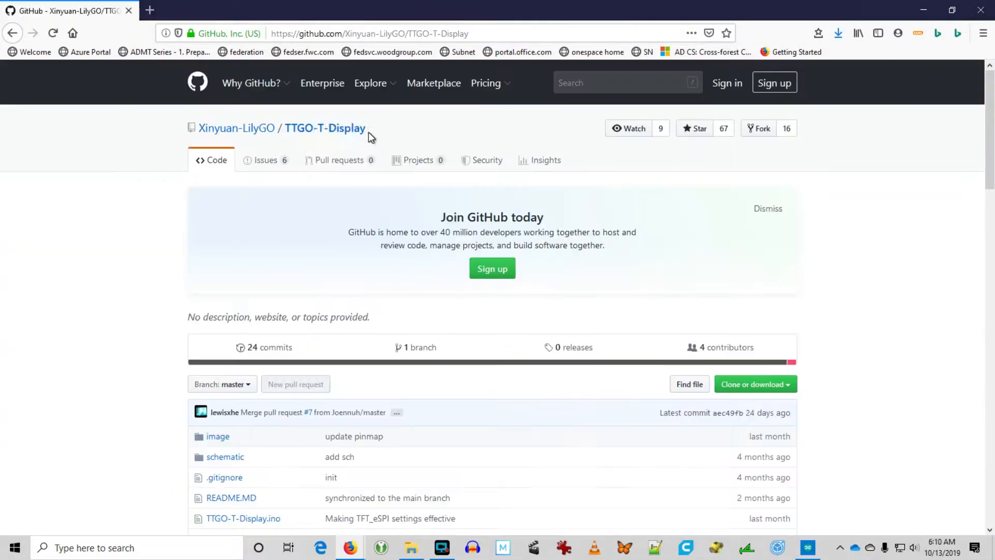
left_click_drag(368, 132, 287, 135)
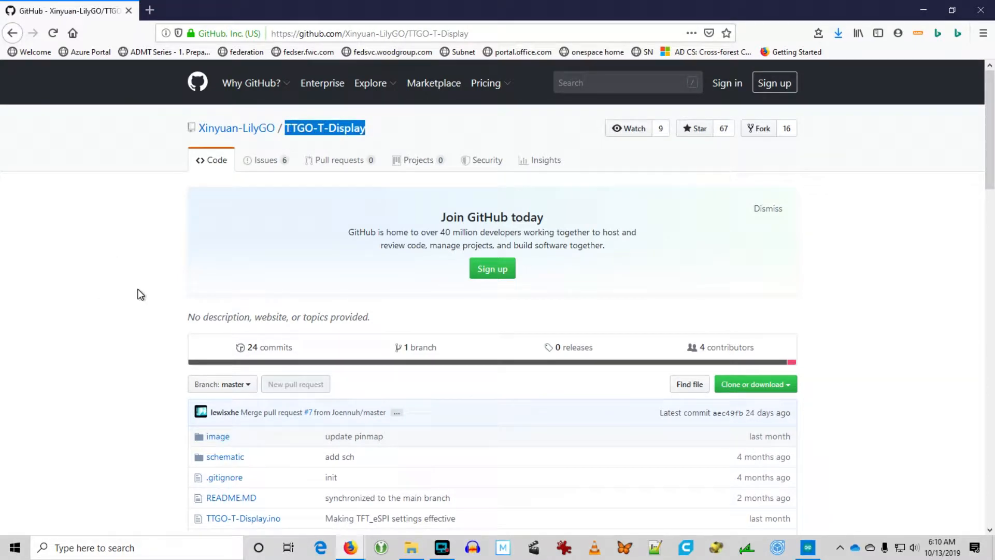
left_click(133, 328)
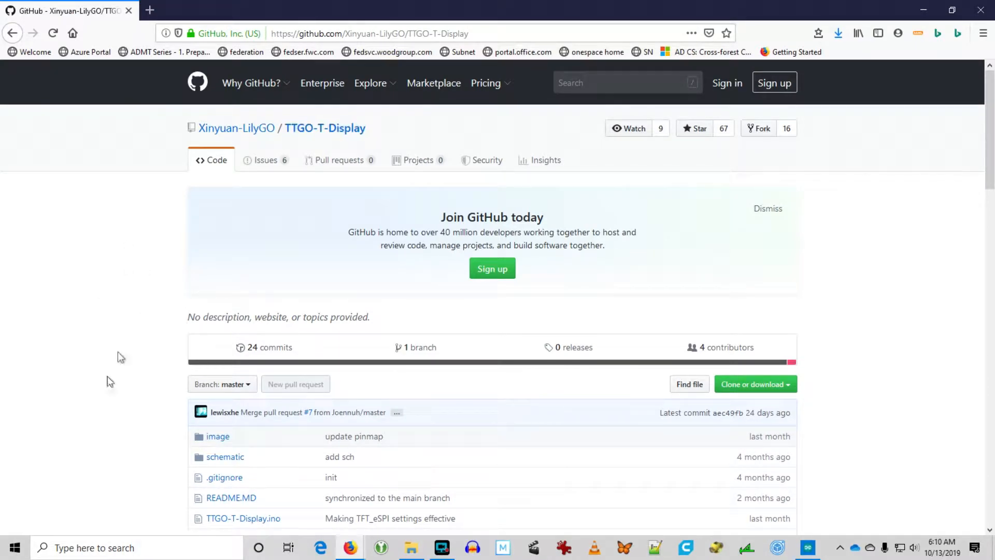
scroll(110, 389, "down", 3)
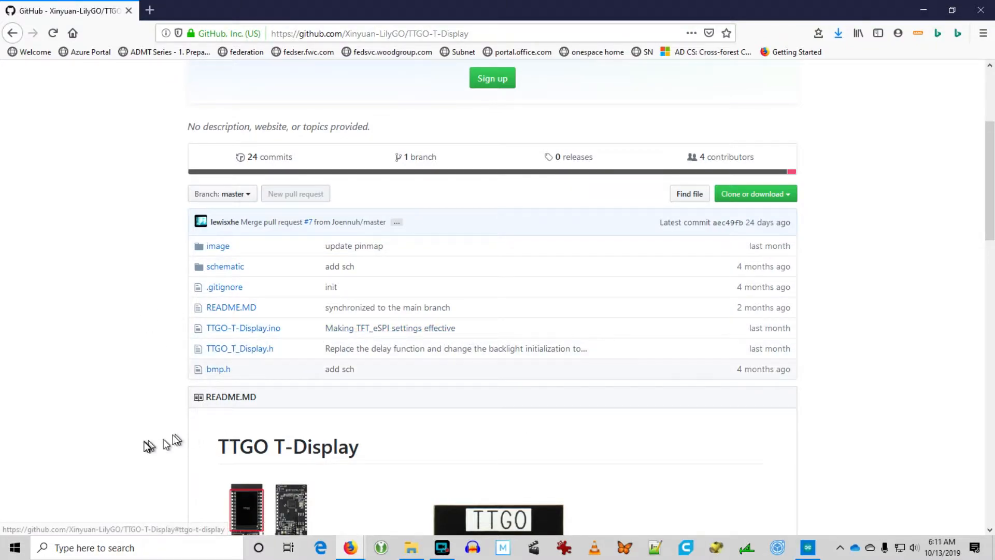
scroll(155, 445, "down", 3)
scroll(147, 446, "down", 5)
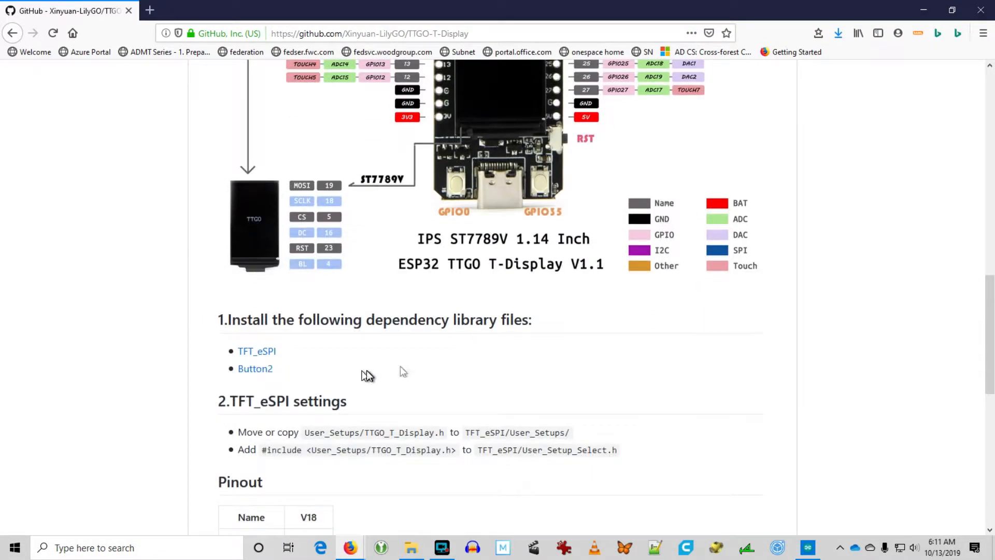
Step: Open the TFT_eSPI and Button2 dependency library links from the README in separate new tabs
left_click_drag(536, 327, 231, 321)
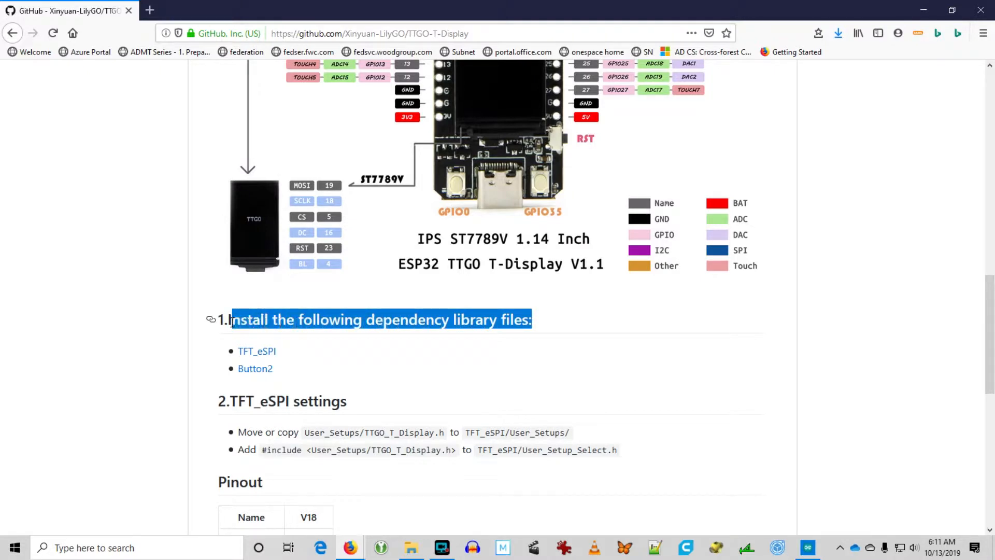
left_click(322, 372)
right_click(256, 353)
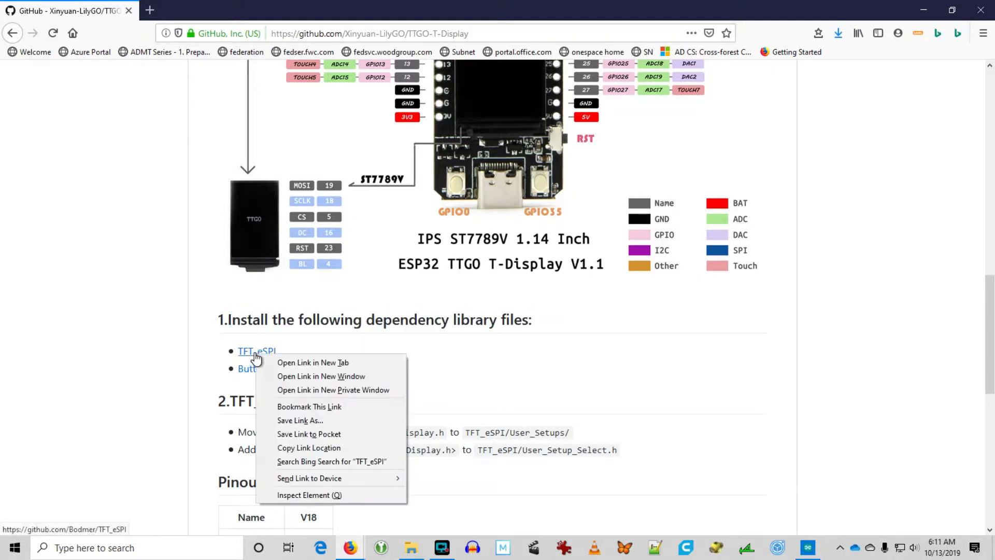
left_click(283, 363)
right_click(263, 368)
left_click(297, 379)
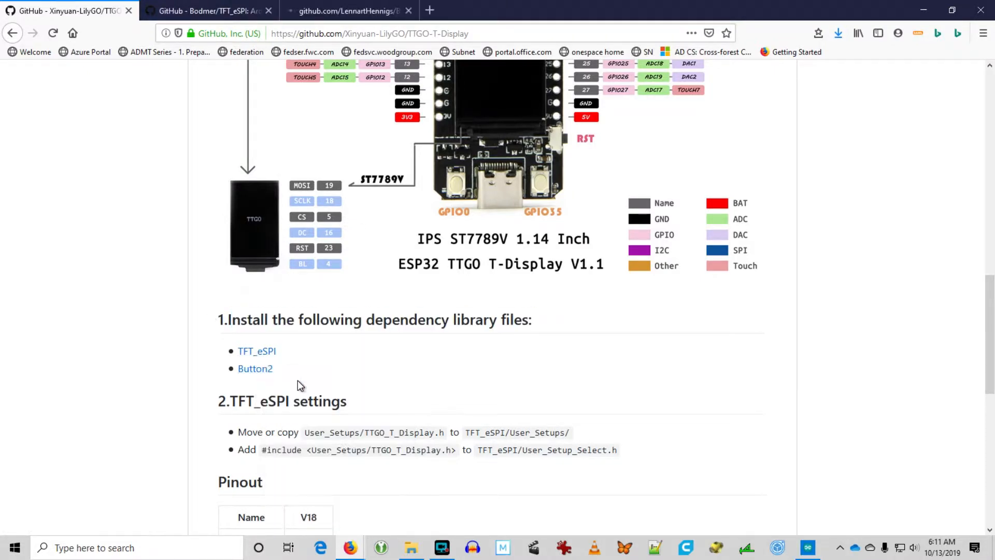
Step: Download the TFT_eSPI repository as a ZIP and save TFT_eSPI-master.zip
left_click(197, 11)
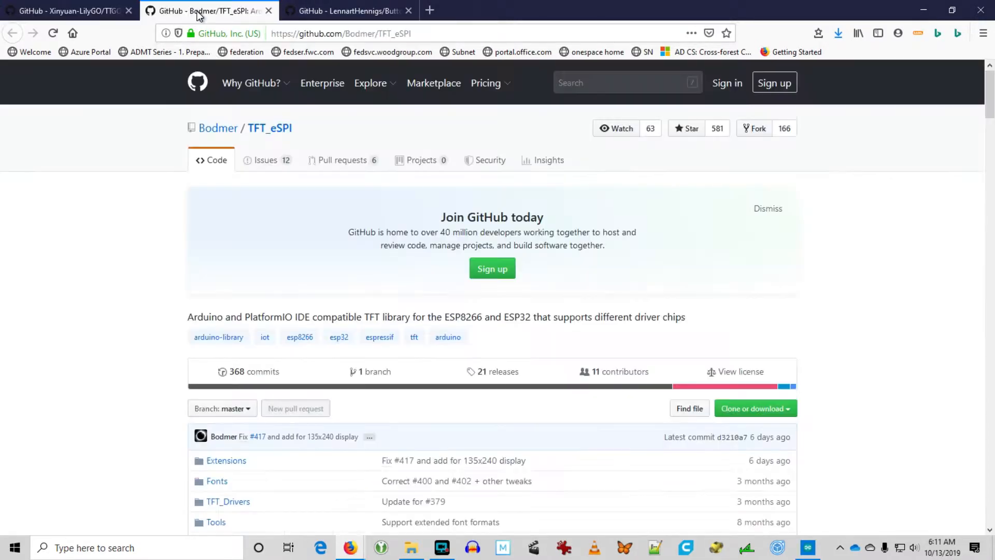
scroll(140, 318, "down", 4)
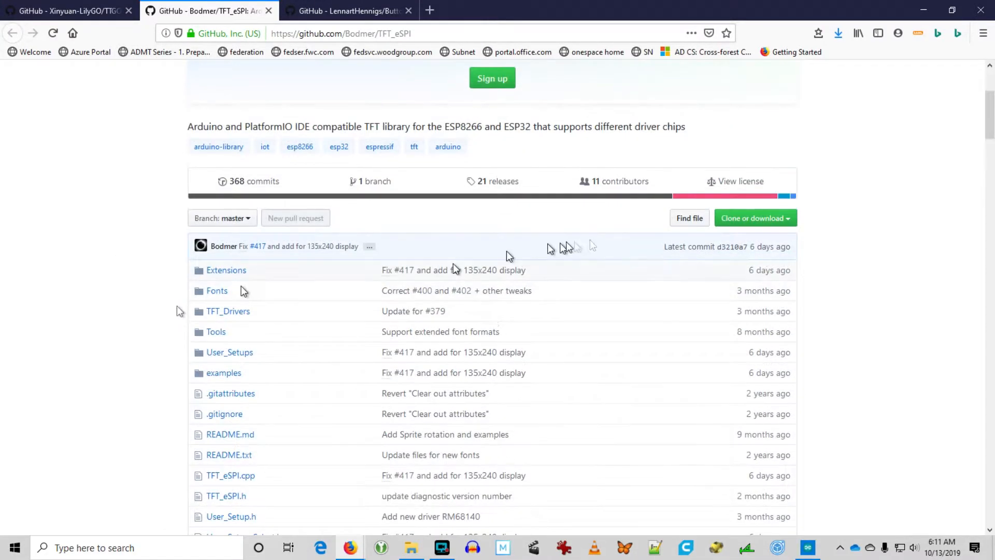
left_click(747, 220)
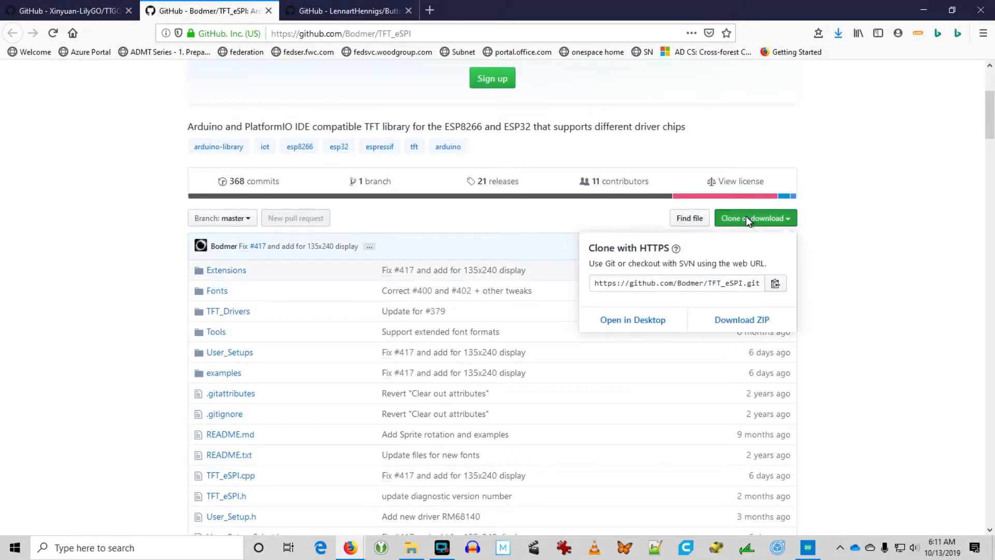
left_click(743, 320)
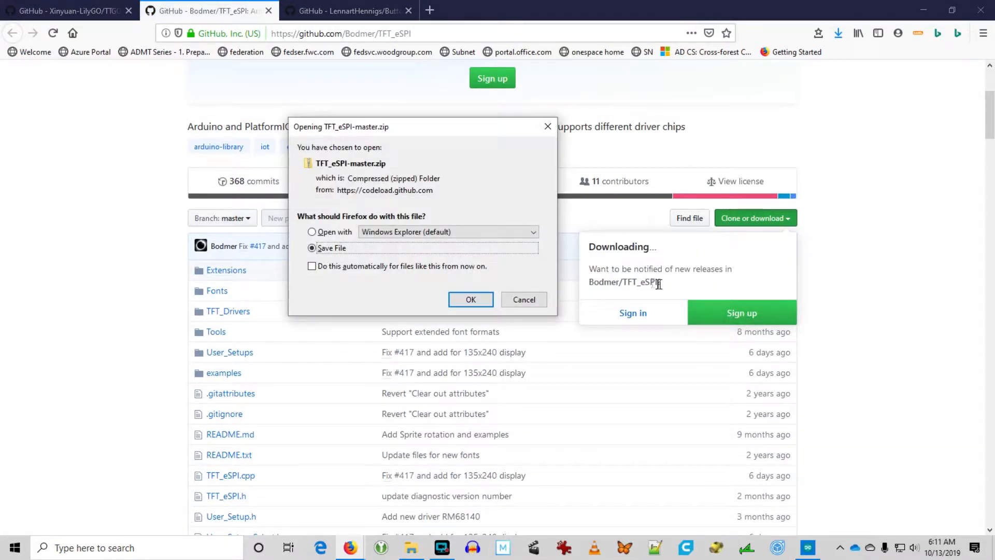
left_click(471, 299)
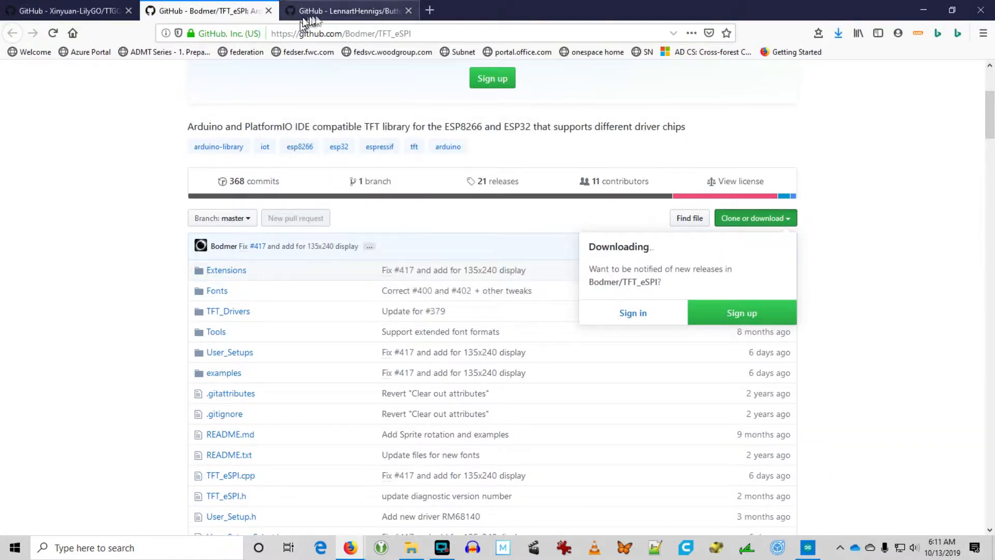
Step: Download the Button2 repository as a ZIP and save the file
left_click(339, 13)
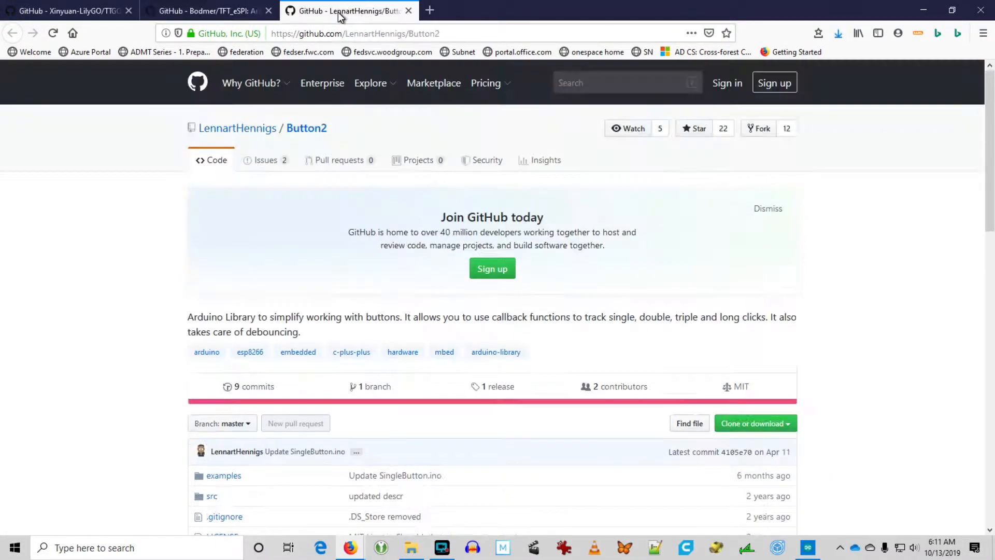
left_click(761, 428)
left_click(742, 524)
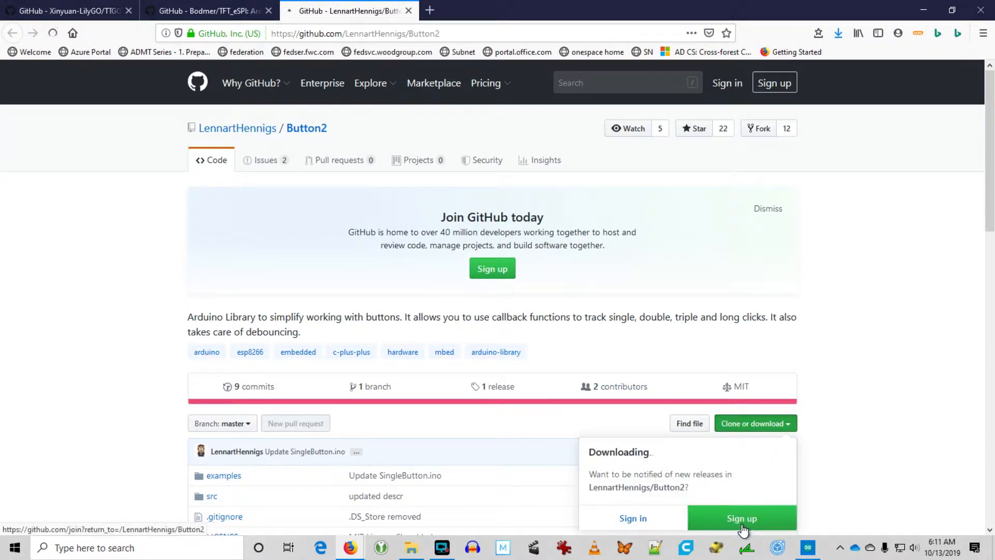
left_click(471, 299)
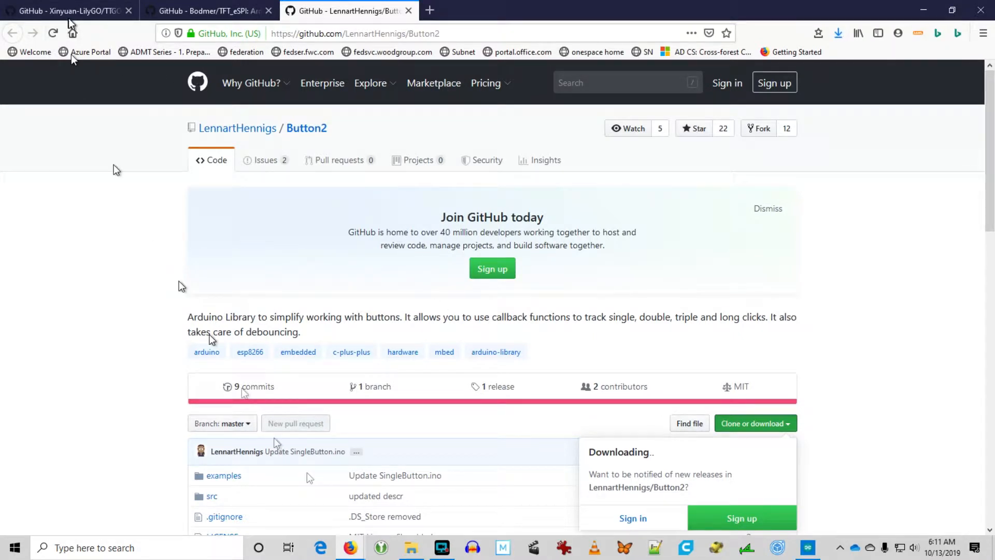
Step: Show the downloaded Button2-master.zip in its containing folder
left_click(838, 33)
right_click(809, 61)
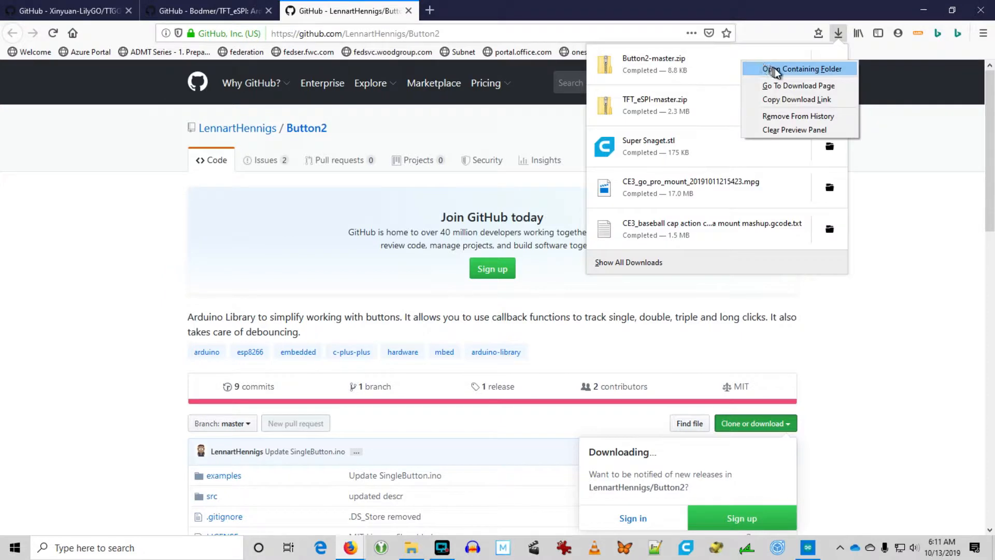
left_click(834, 69)
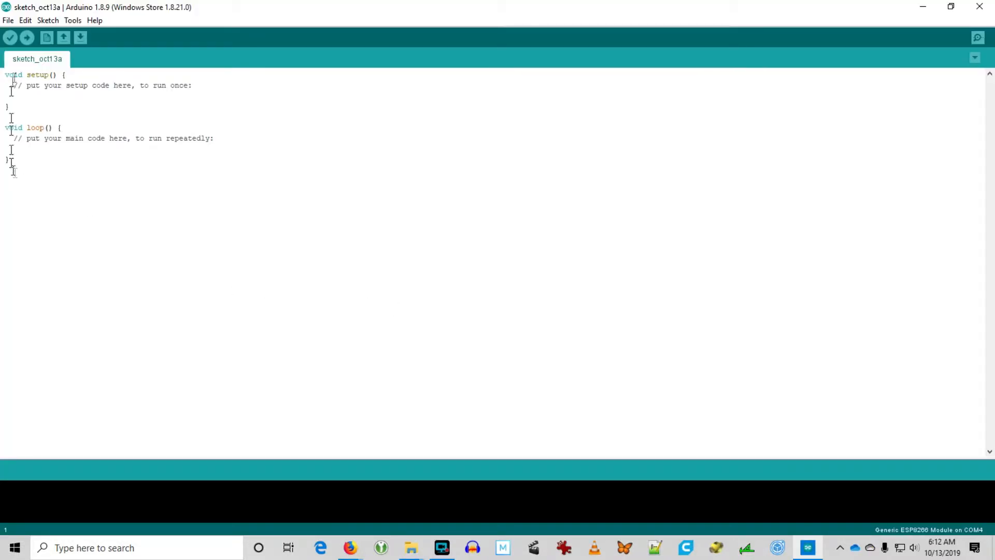
Step: In the Arduino IDE, add Button2-master.zip from D:\Temp as a ZIP library, listing the files in detail with the newest first
left_click(48, 21)
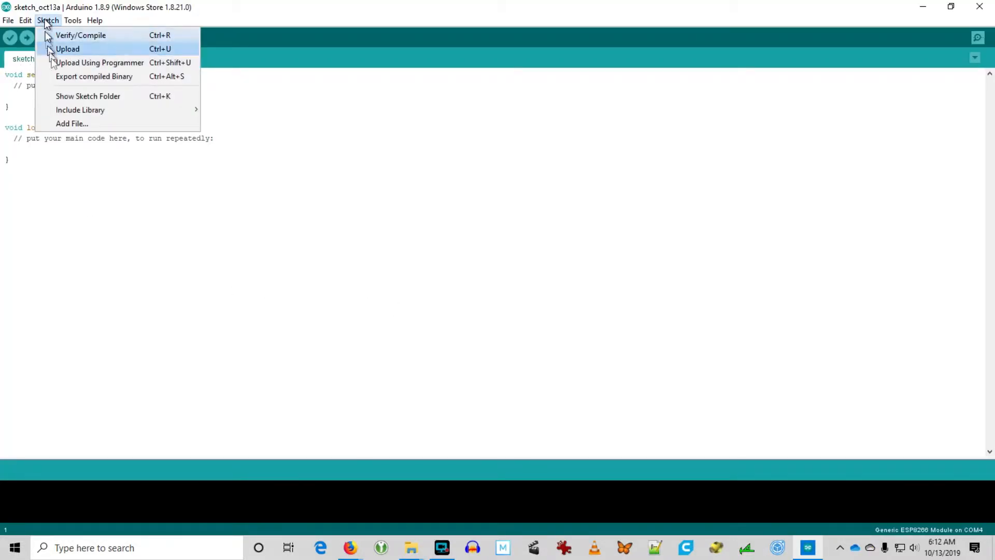
mouse_move(59, 108)
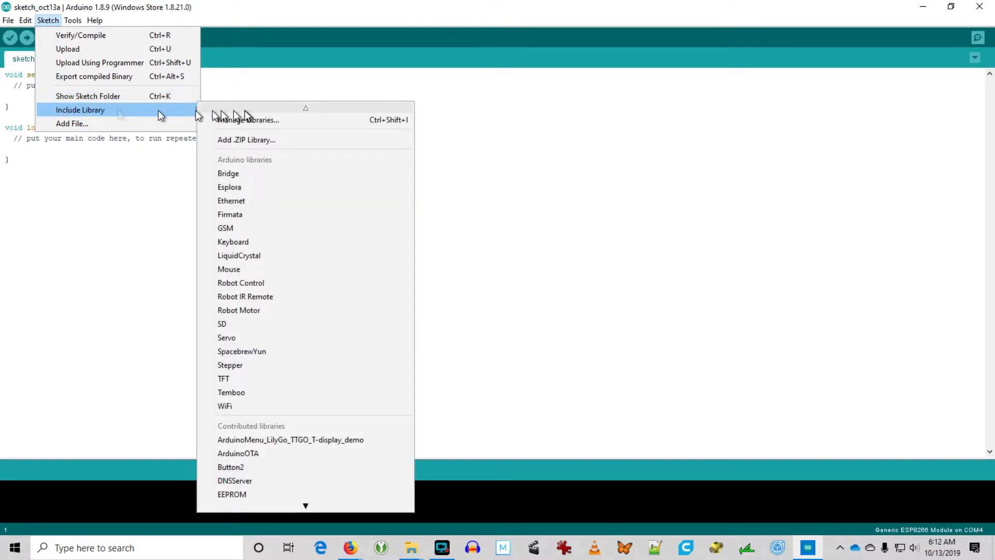
left_click(248, 139)
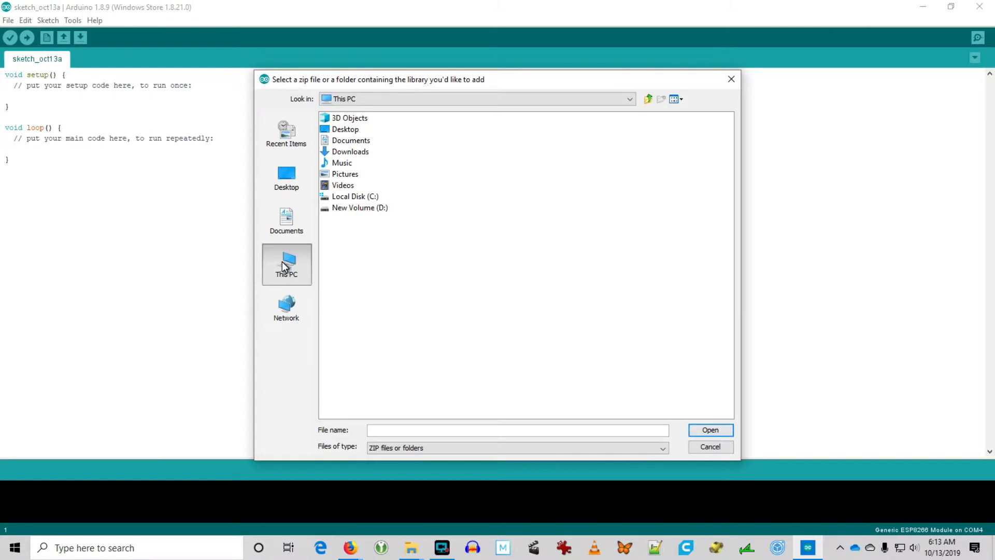
double_click(352, 207)
double_click(345, 244)
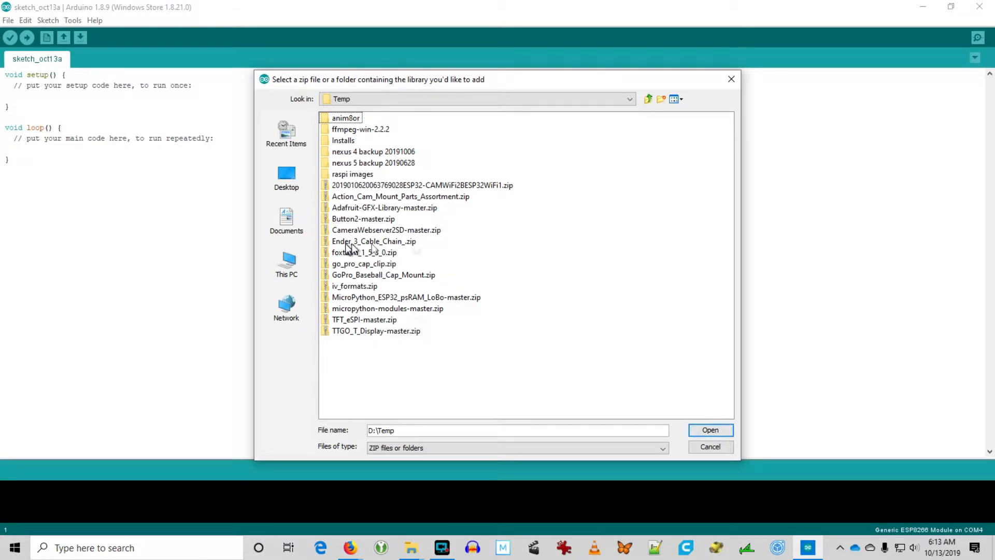
left_click(374, 219)
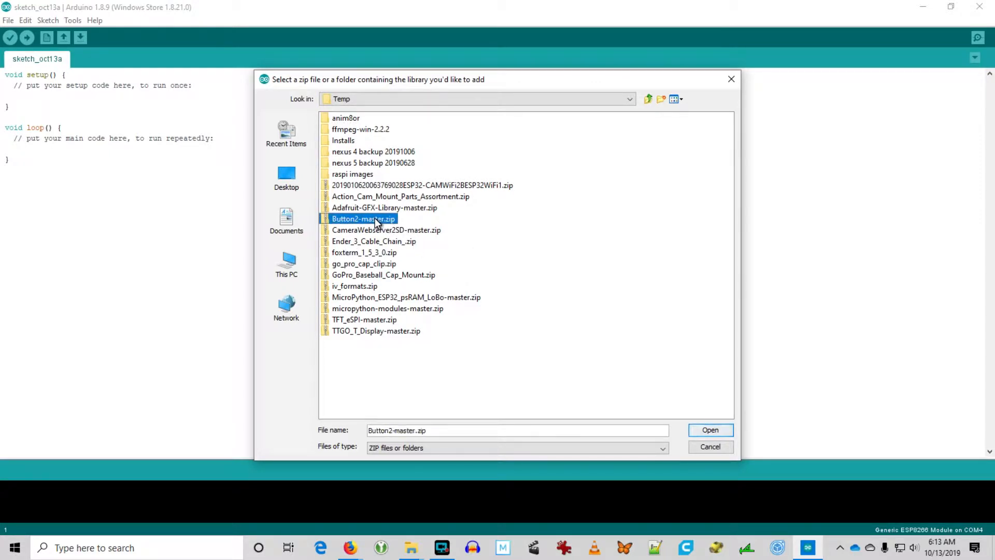
left_click(675, 99)
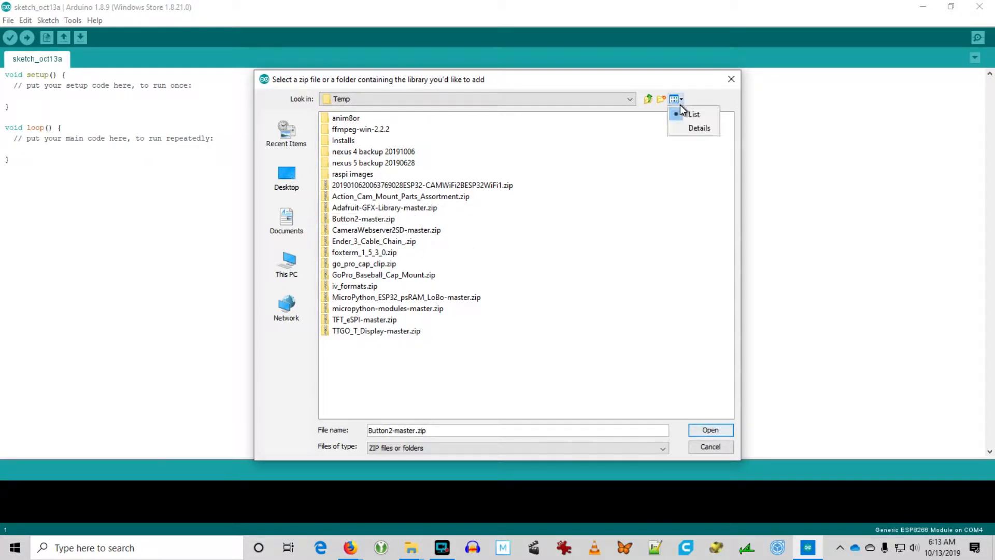
left_click(692, 132)
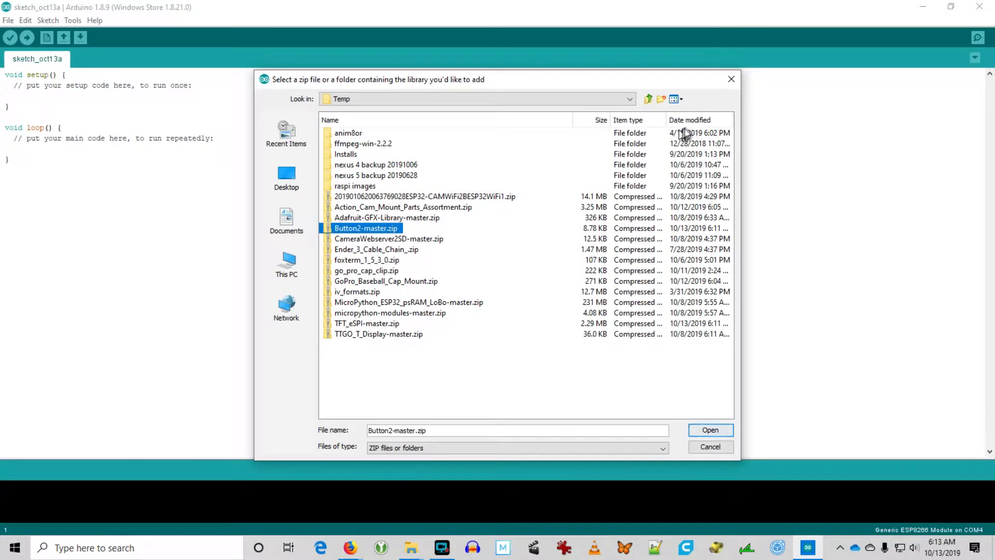
left_click(686, 120)
left_click(686, 120)
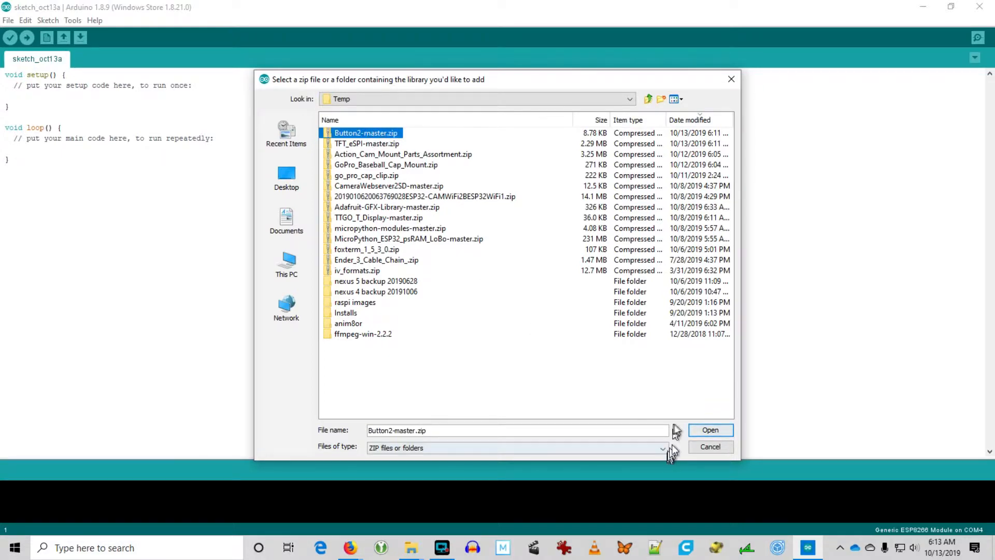
left_click(698, 429)
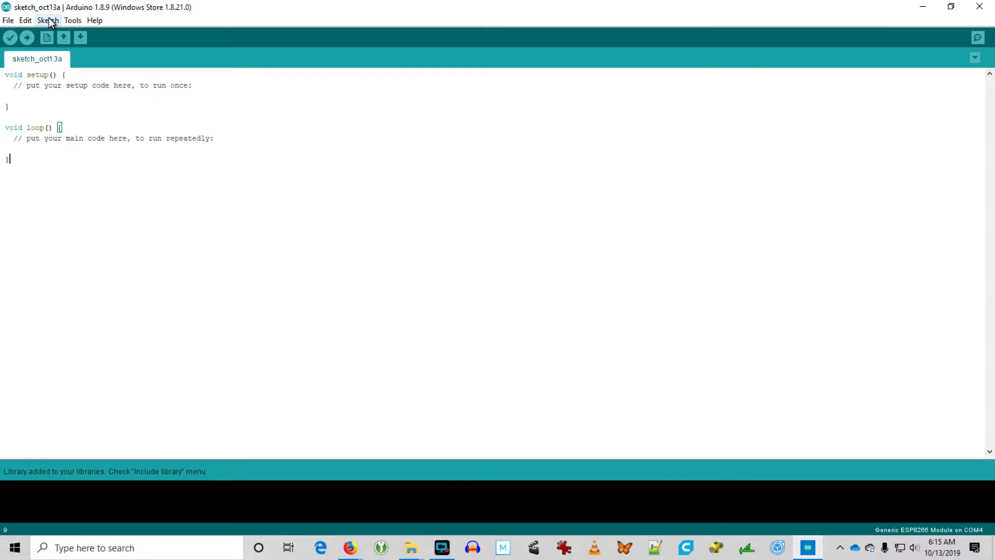
Step: Add TFT_eSPI-master.zip from D:\Temp as a ZIP library, listing the files in detail with the newest first
left_click(49, 19)
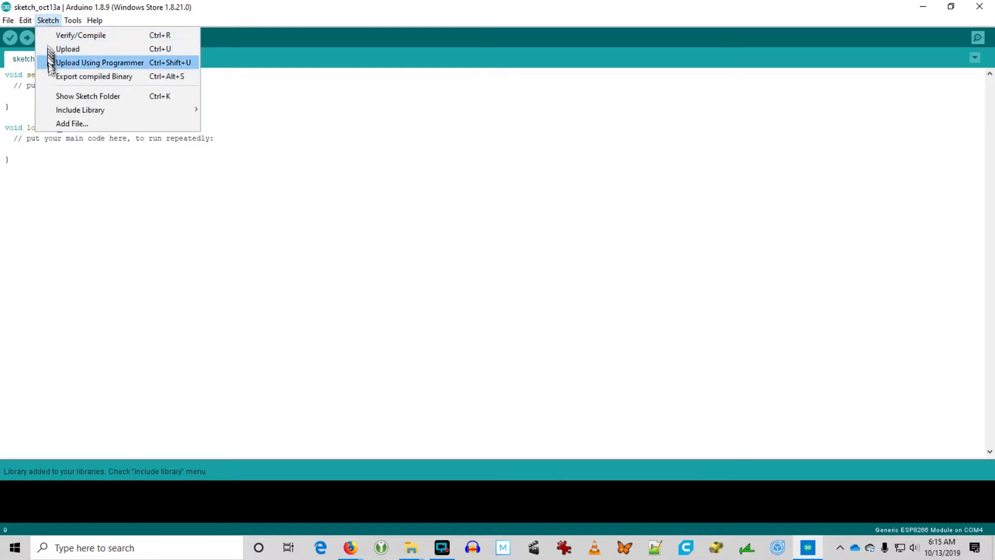
mouse_move(59, 107)
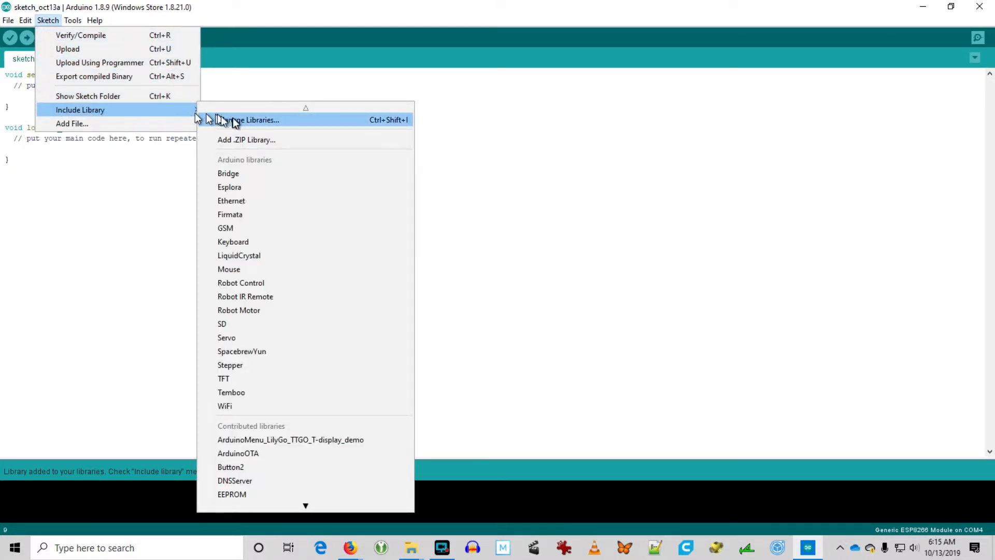
left_click(243, 138)
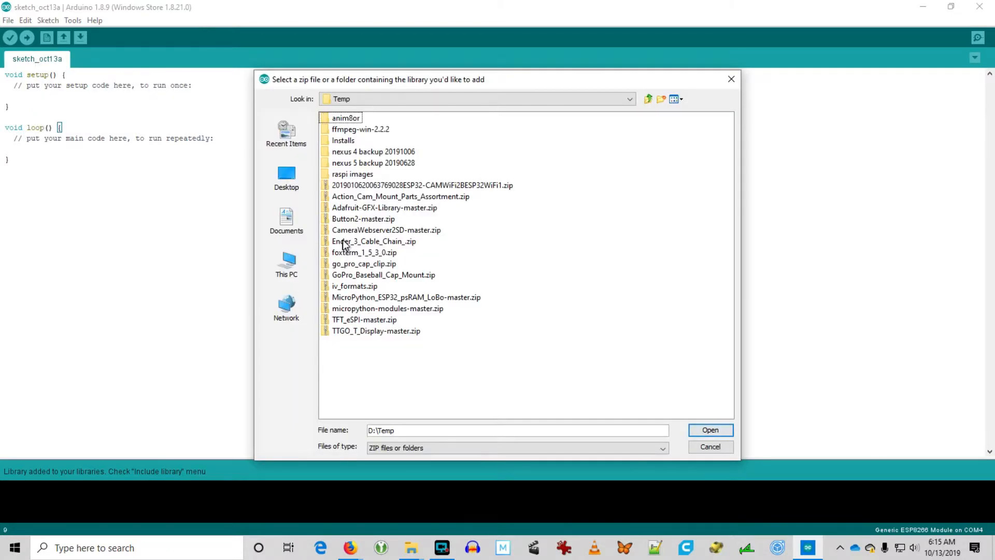
left_click(680, 99)
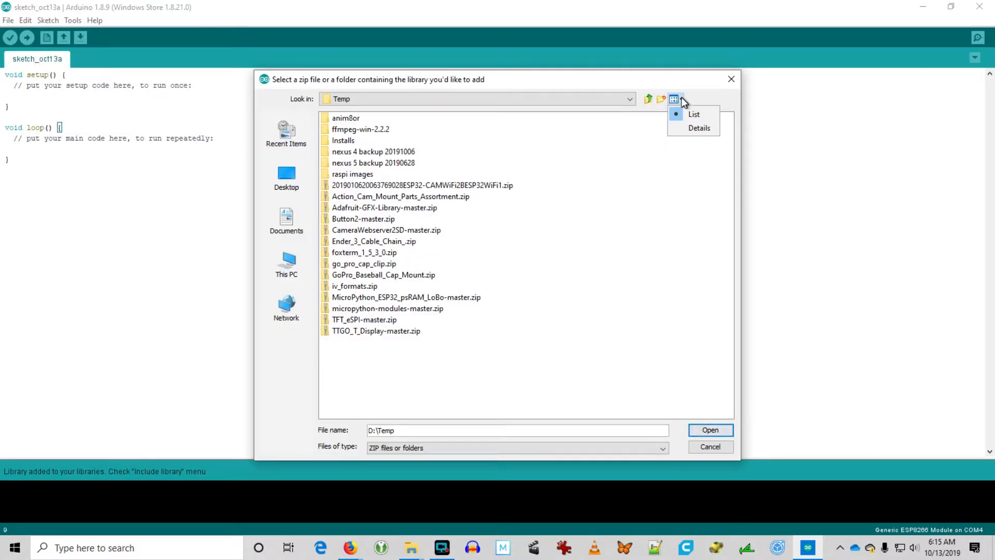
left_click(680, 128)
left_click(683, 120)
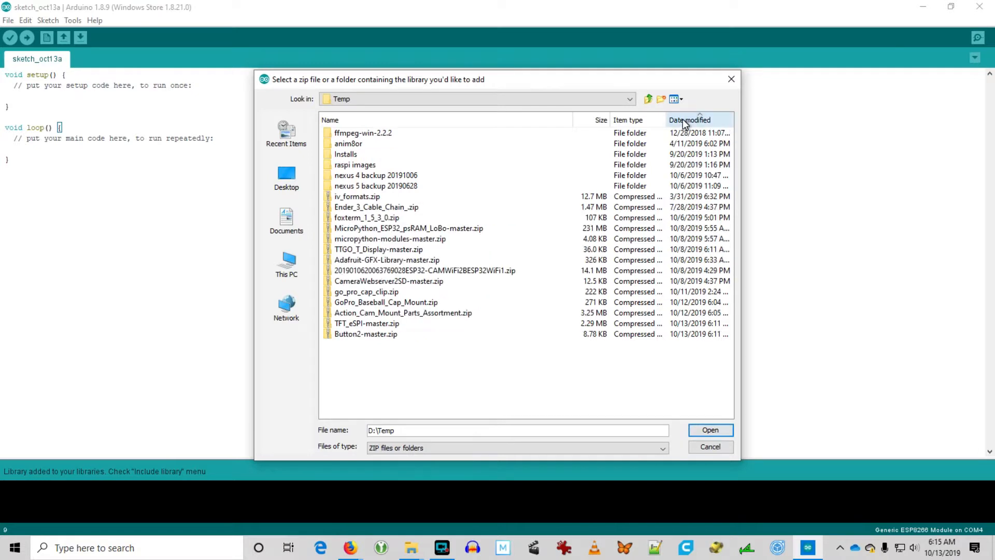
left_click(682, 119)
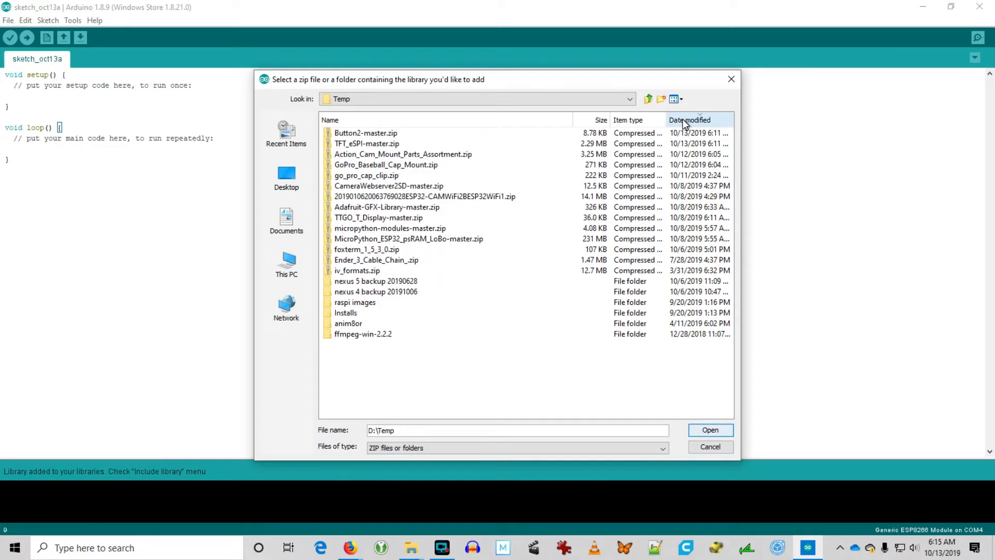
left_click(388, 144)
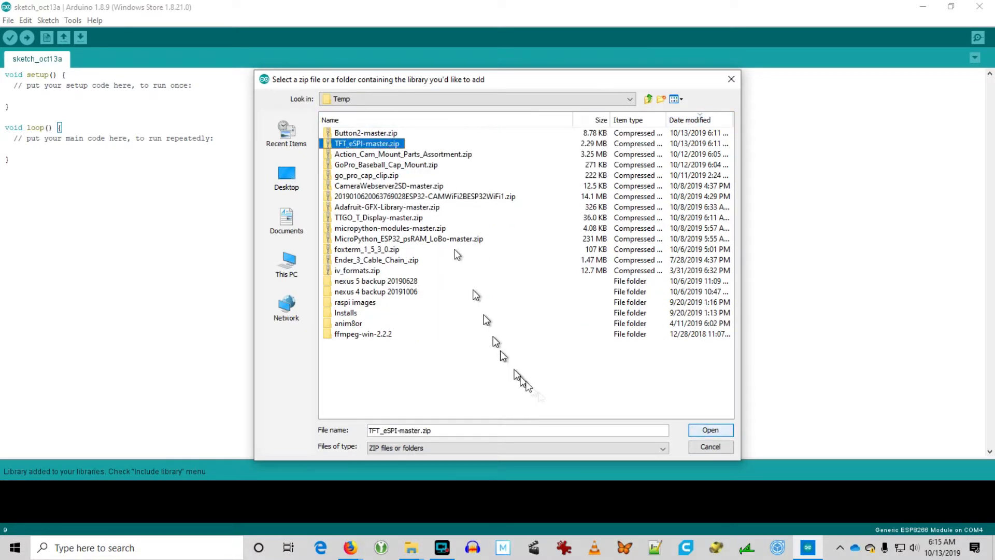
left_click(709, 429)
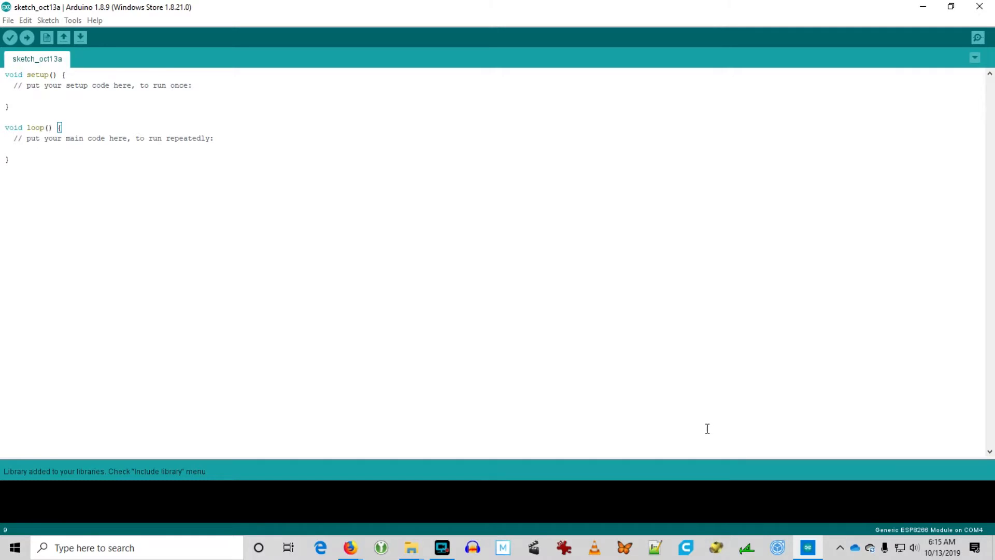
Step: In Firefox, open TTGO-T-Display.ino from the TTGO-T-Display repository and examine its include lines, starting with TFT_eSPI.h
left_click(350, 553)
left_click(417, 495)
left_click(104, 11)
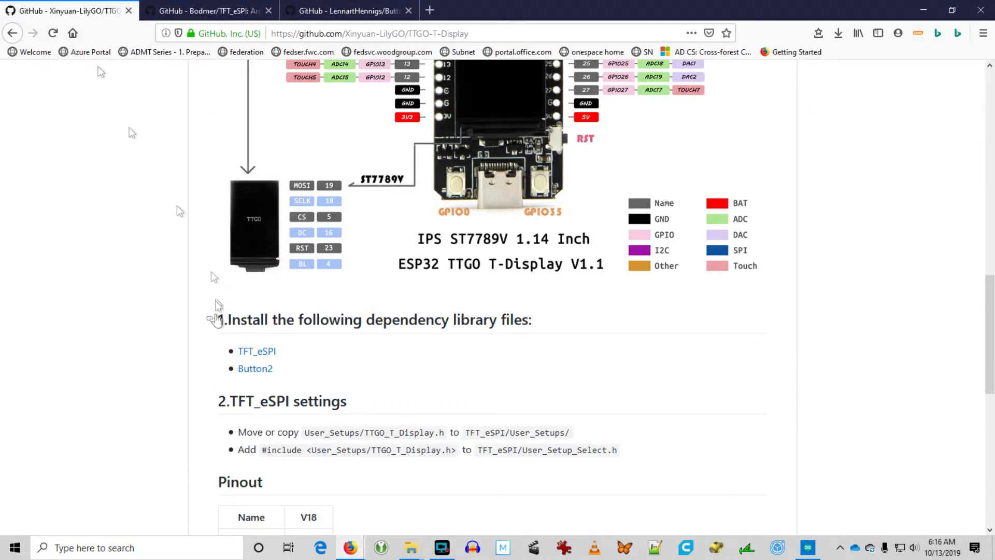
scroll(184, 364, "down", 5)
scroll(182, 363, "up", 15)
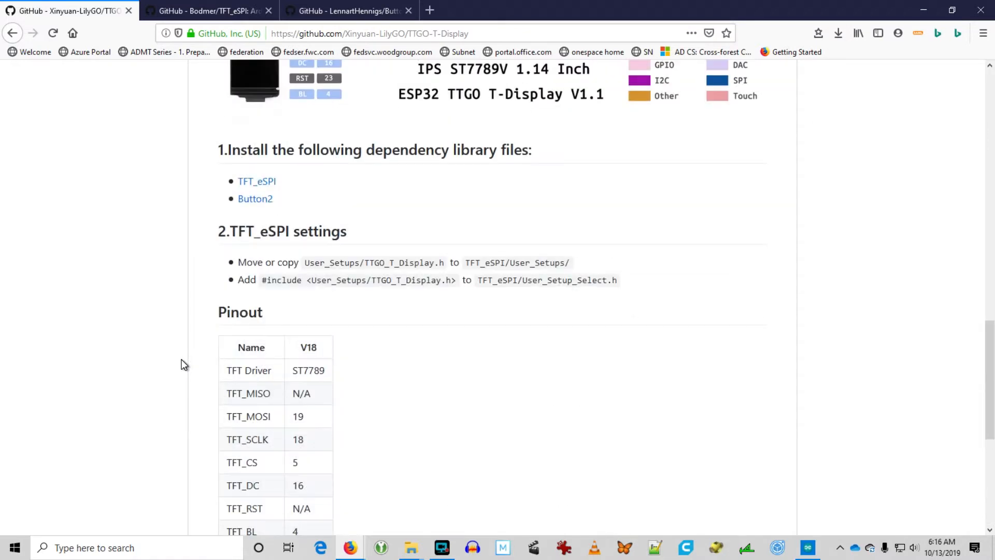
left_click(238, 285)
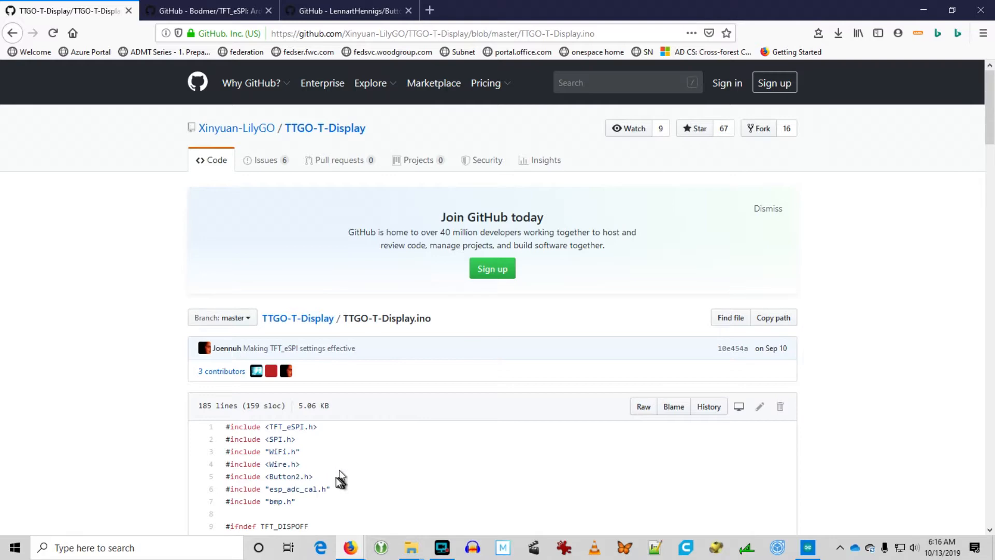
scroll(342, 480, "down", 3)
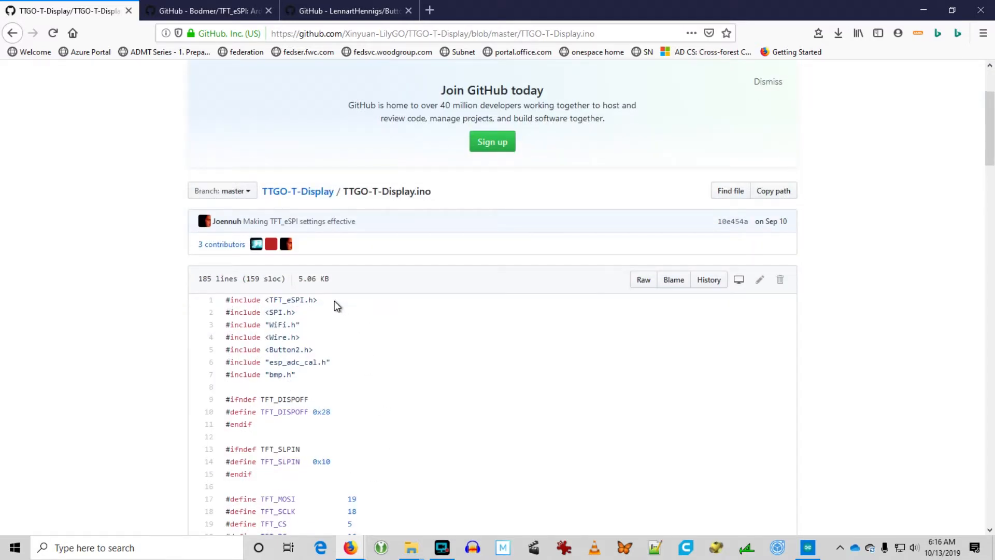
left_click_drag(334, 300, 231, 301)
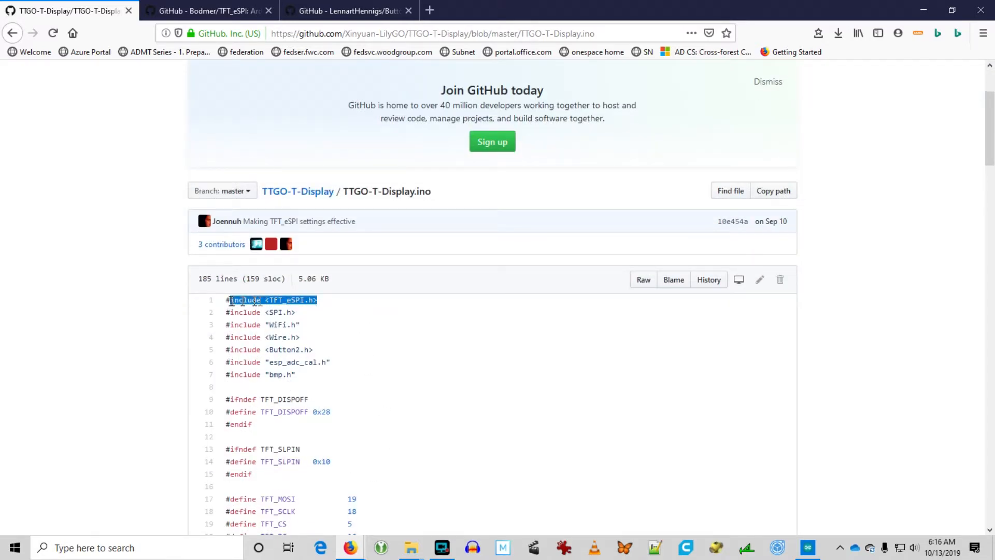
Step: Highlight the Button2.h include line in the TTGO-T-Display.ino code
left_click(331, 353)
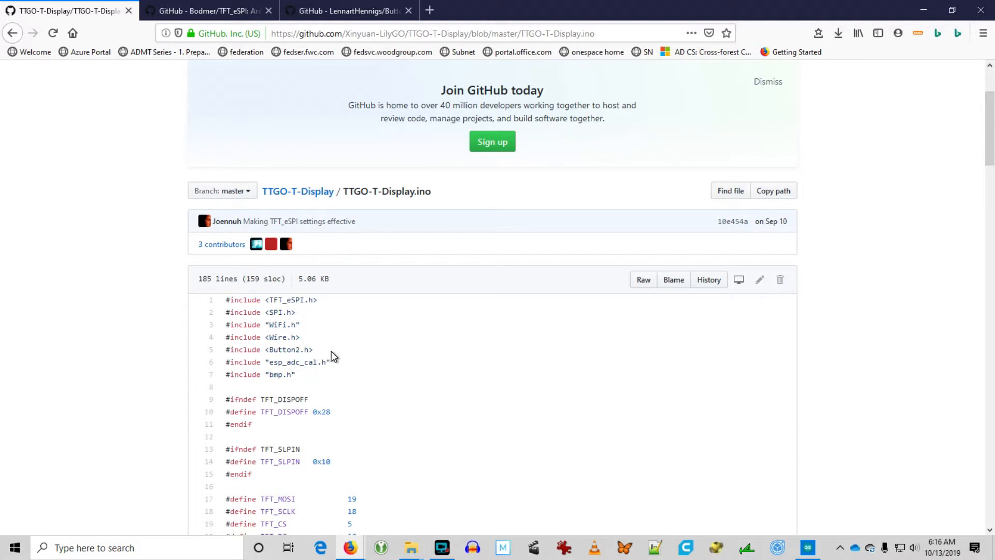
left_click_drag(314, 351, 245, 351)
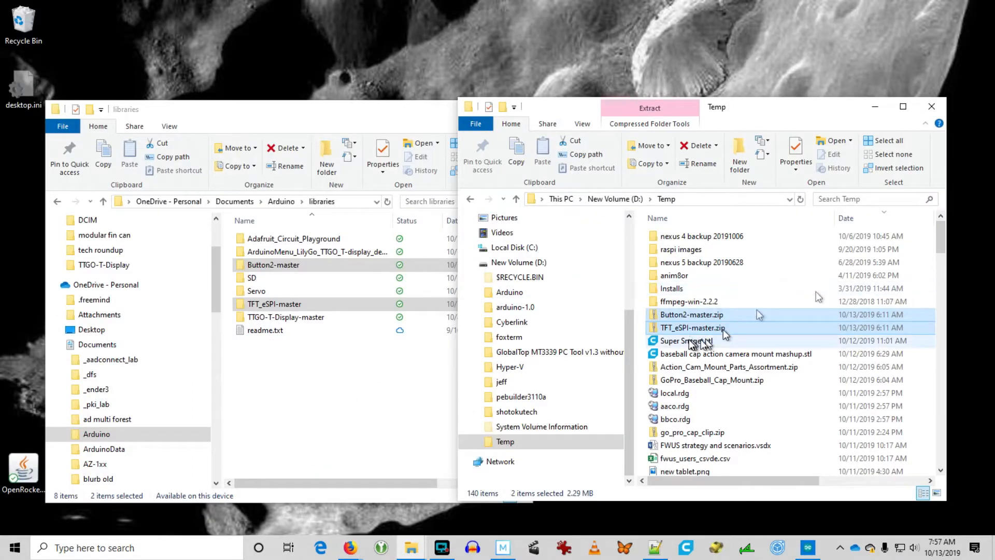
Step: In File Explorer, compare Button2-master.zip and TFT_eSPI-master.zip in D:\Temp with their folders in Arduino\libraries, and show the libraries folder's full path
left_click(710, 313)
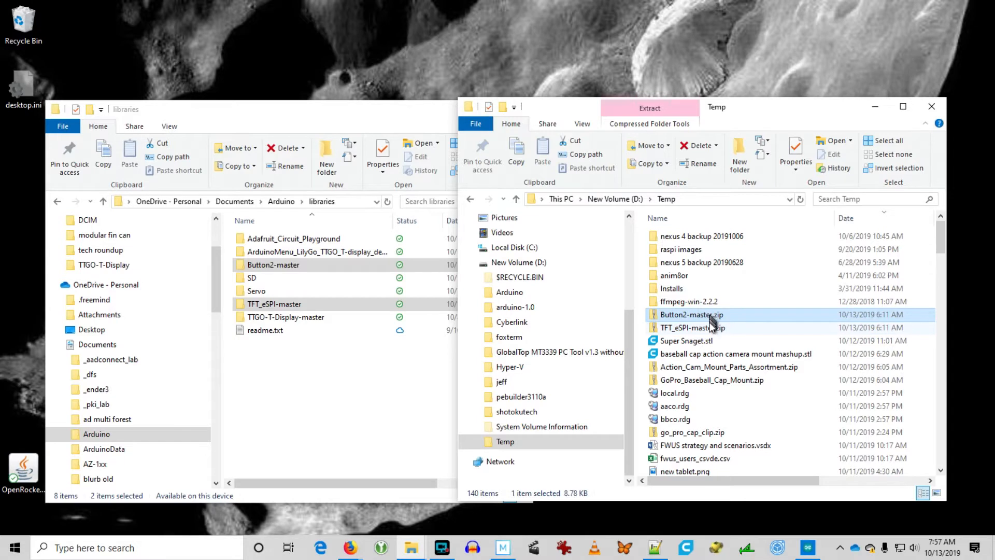
left_click(708, 332)
left_click_drag(707, 330, 356, 367)
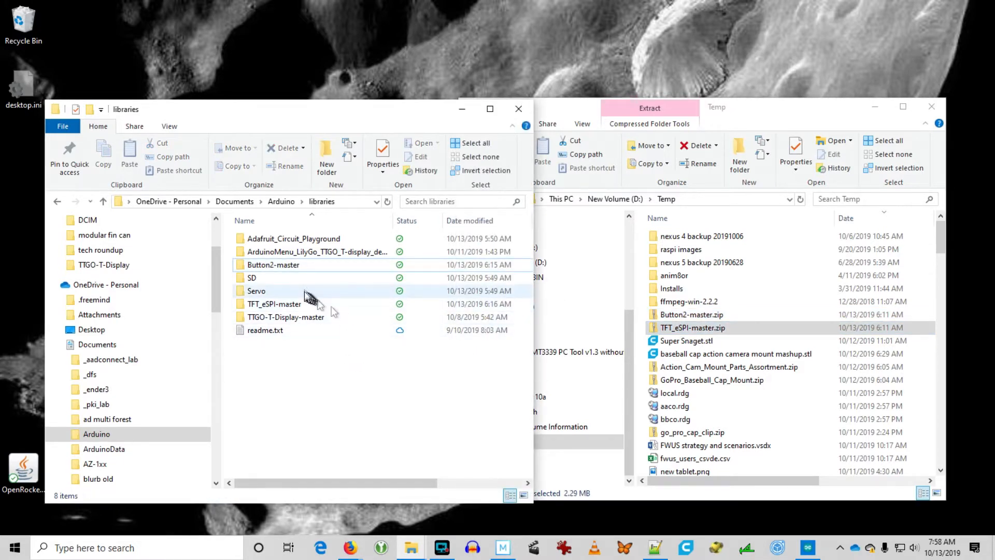
left_click(304, 268)
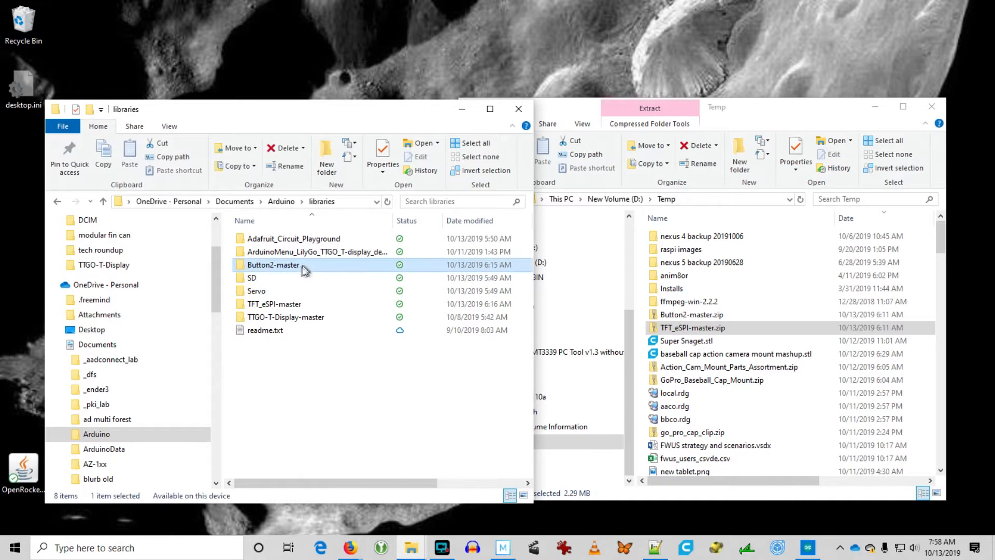
left_click(280, 307)
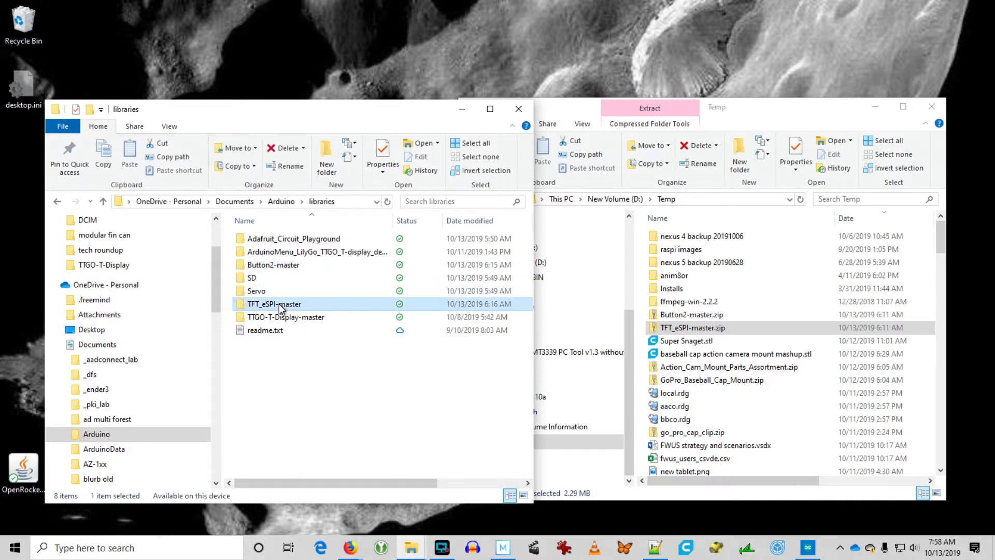
left_click(348, 204)
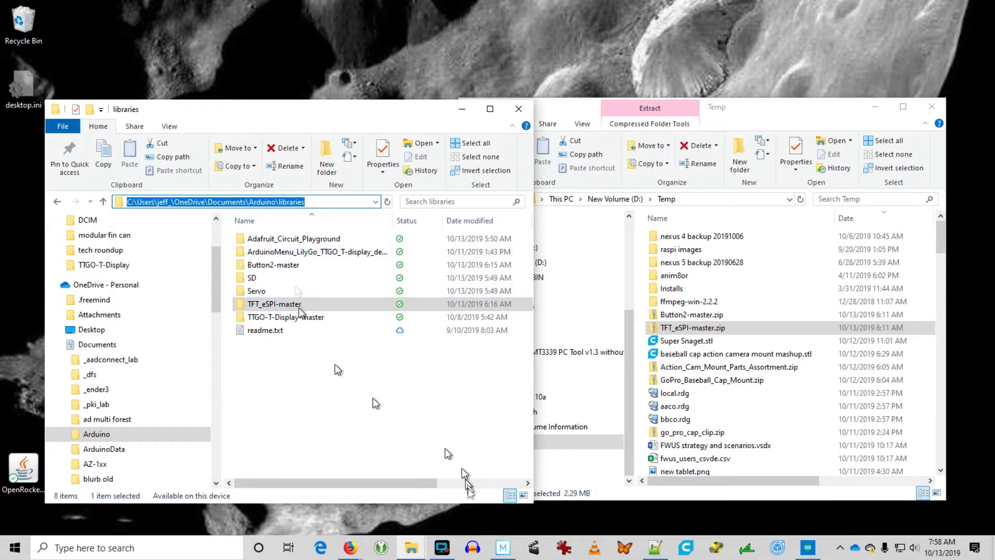
Step: In the Arduino IDE, open the preferences and highlight the sketchbook location path
left_click(807, 548)
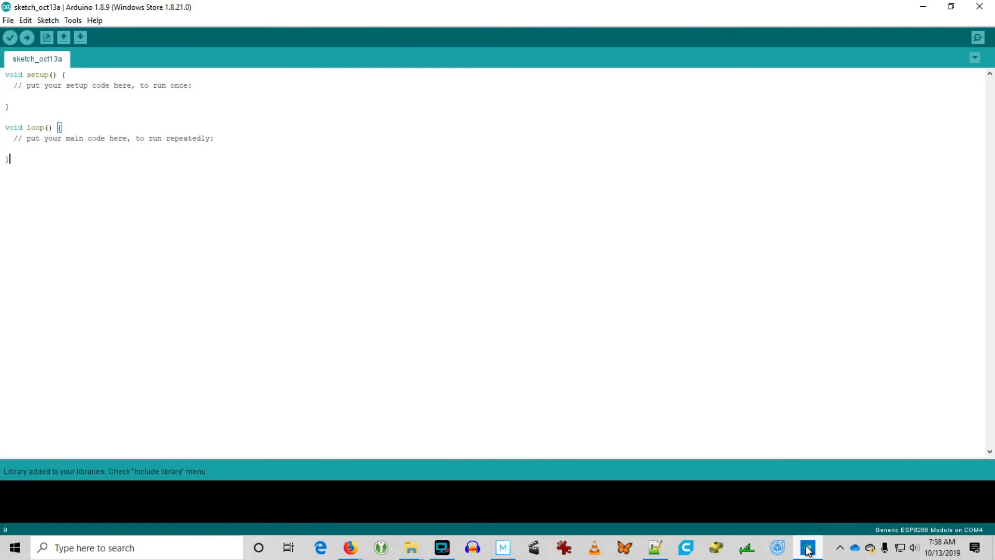
left_click(8, 21)
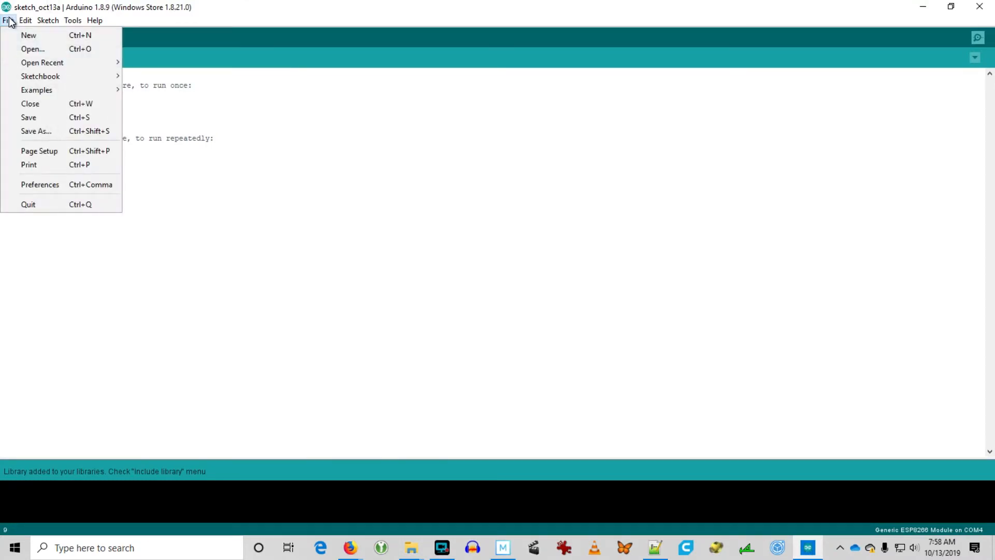
left_click(32, 185)
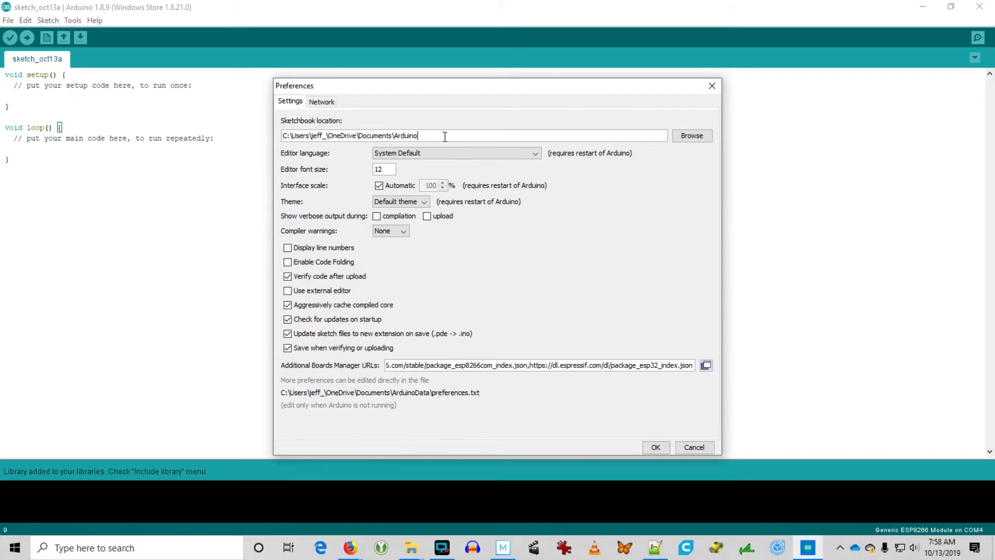
left_click_drag(445, 136, 244, 133)
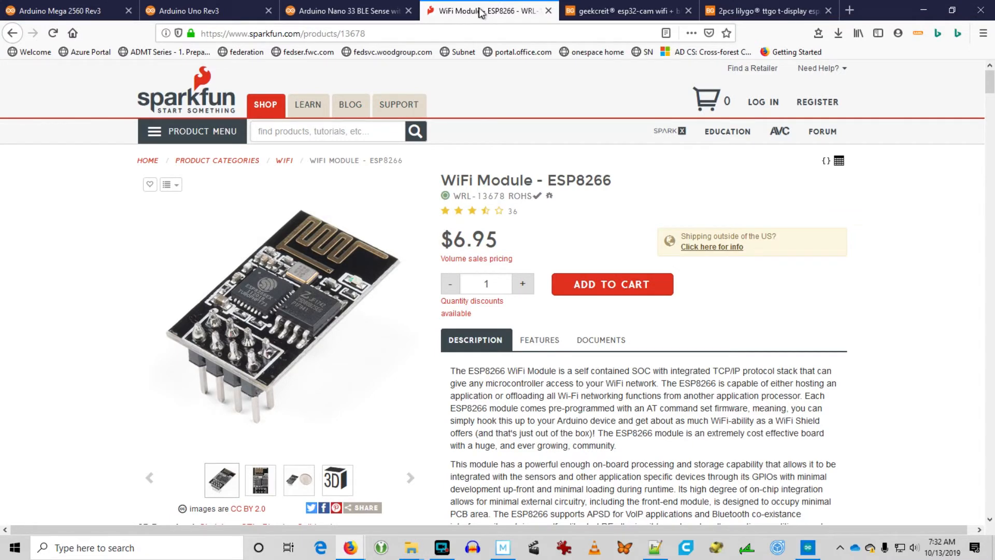
Step: In Firefox, view the Banggood product pages for the Geekcreit ESP32-CAM and the LilyGO TTGO T-Display
left_click(633, 12)
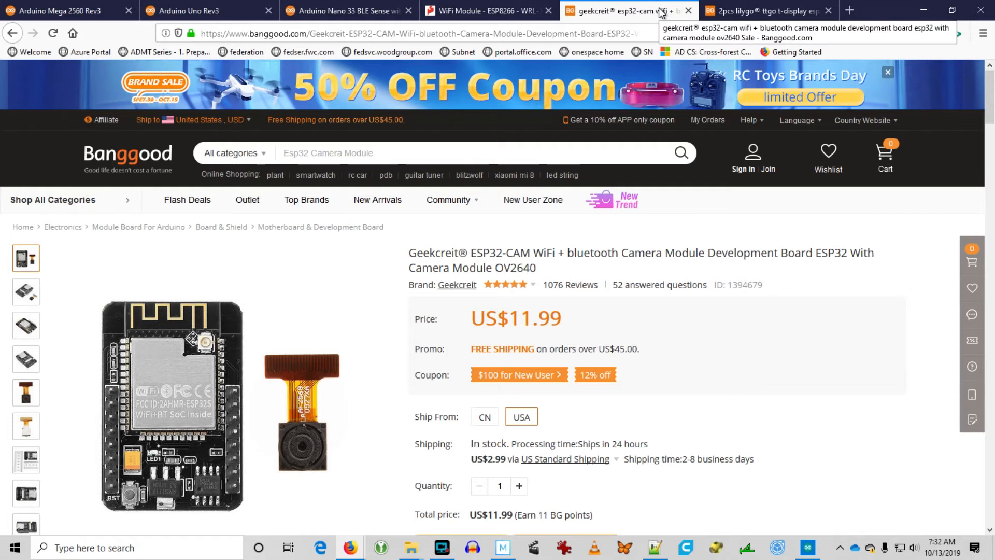
left_click(742, 14)
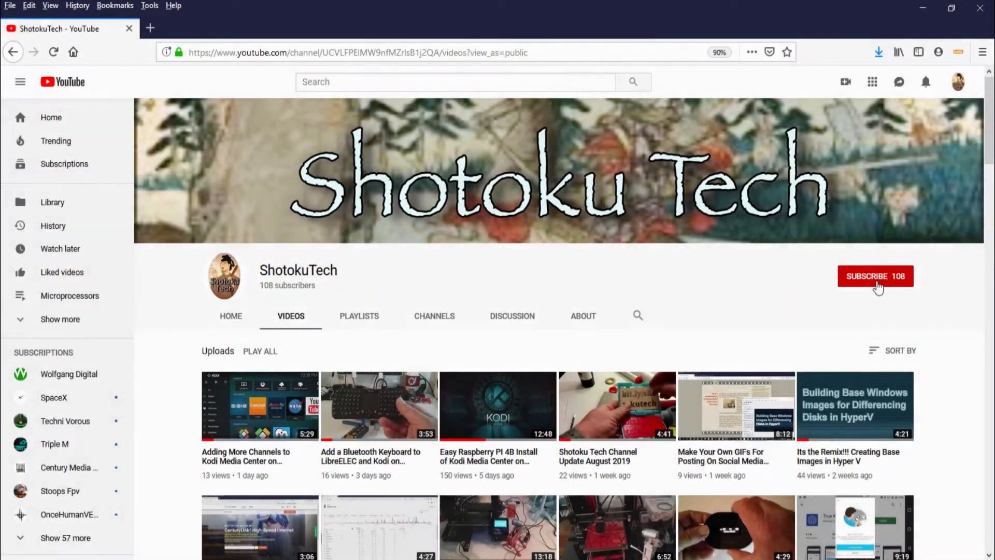
Step: Browse the uploaded videos on the ShotokuTech YouTube channel, from the newest to the older ones and back
scroll(877, 287, "down", 10)
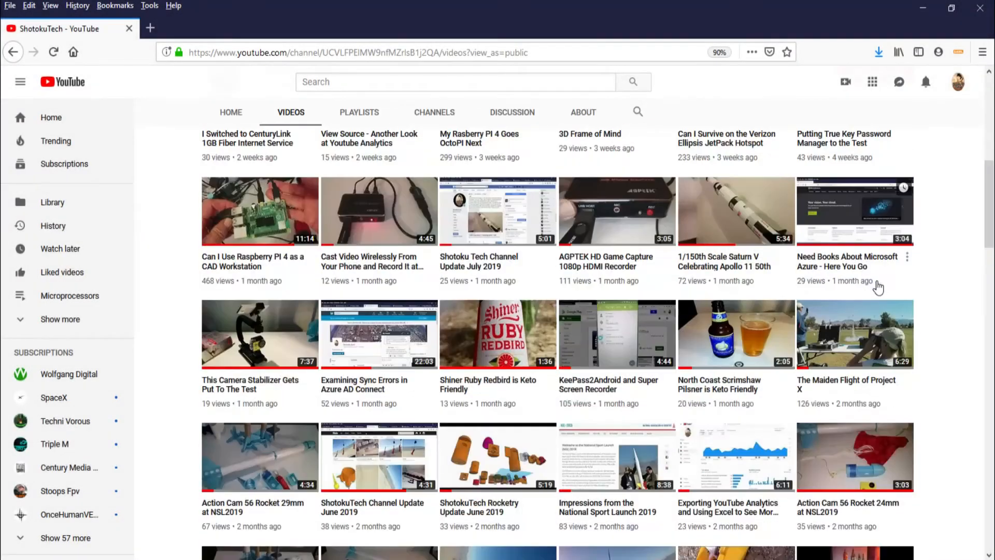
scroll(877, 288, "down", 15)
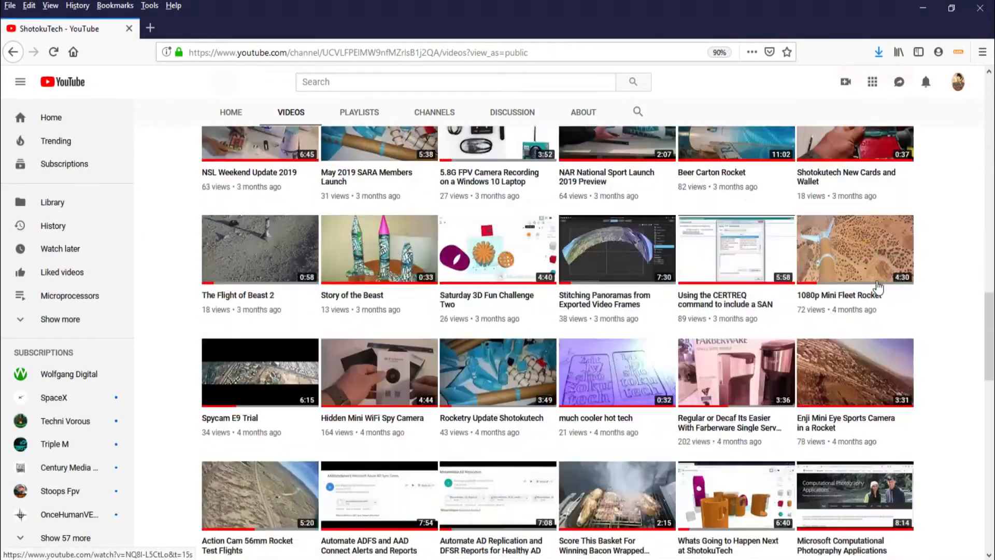
scroll(877, 286, "down", 10)
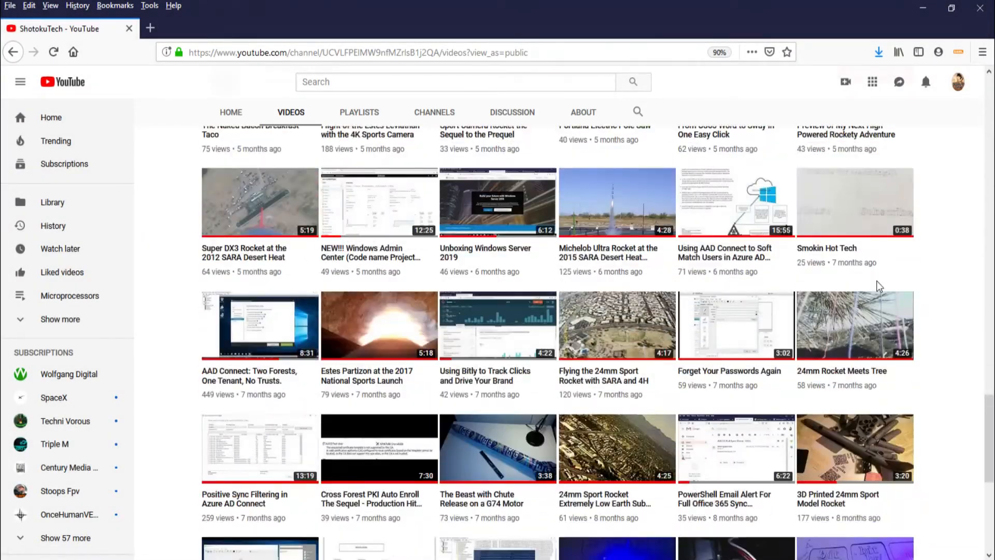
scroll(877, 286, "up", 8)
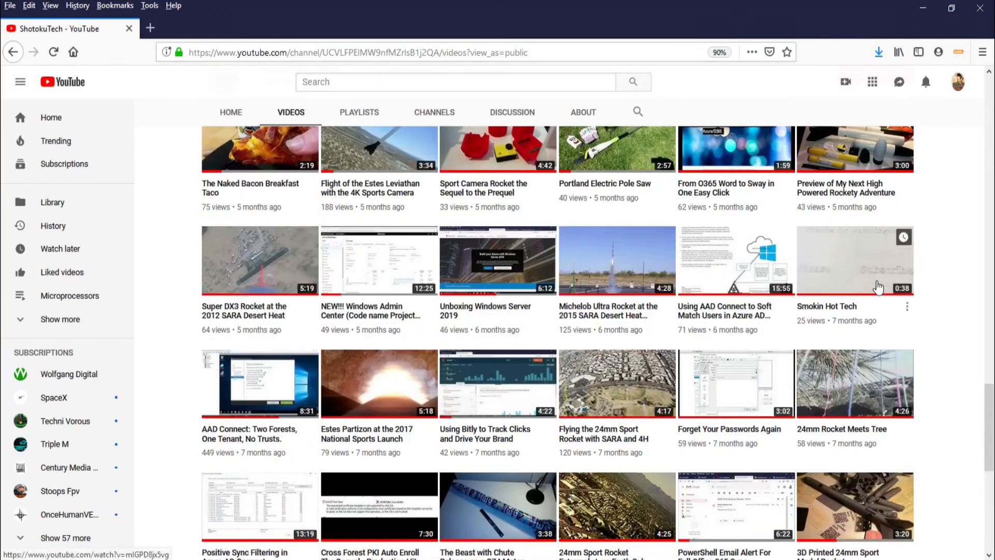
scroll(877, 287, "up", 7)
scroll(877, 287, "up", 7)
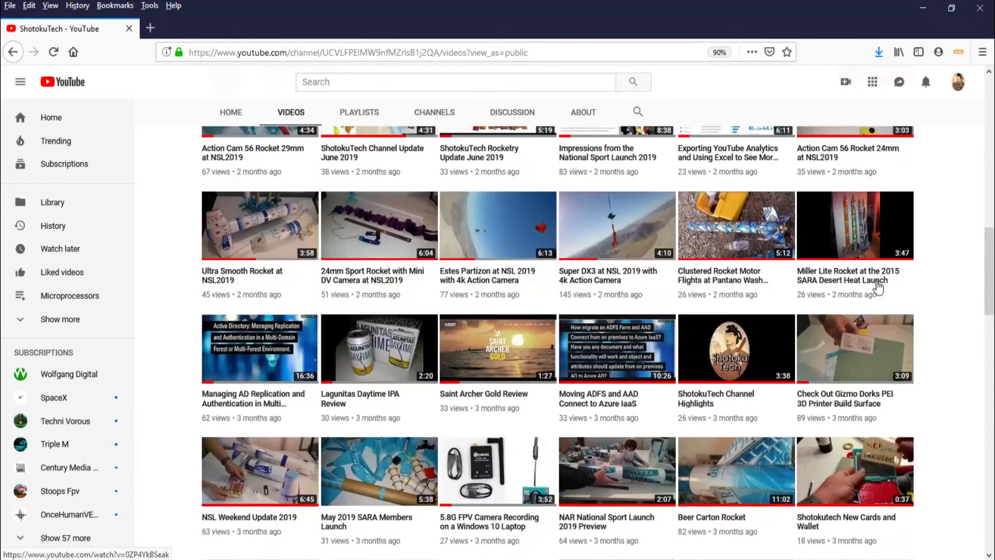
scroll(877, 286, "up", 7)
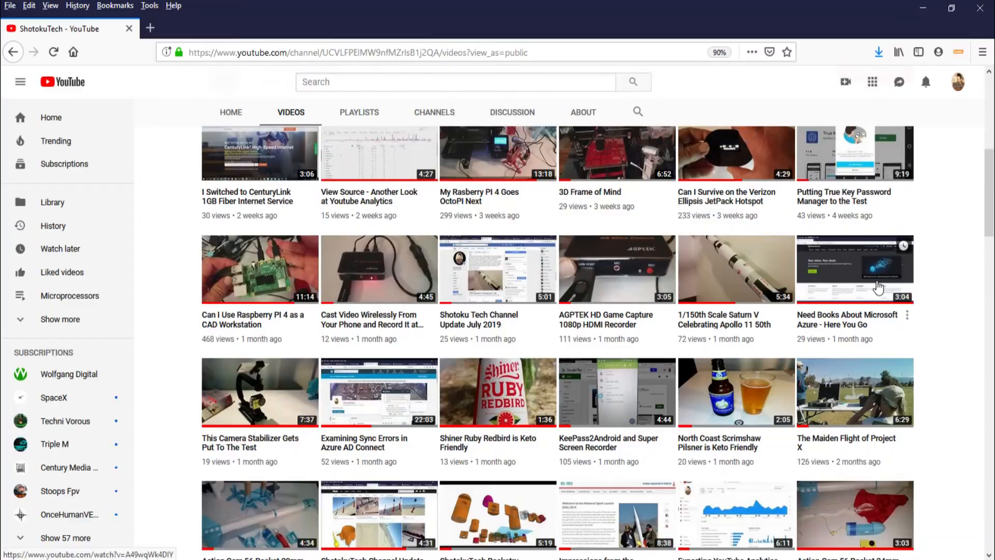
scroll(877, 287, "up", 10)
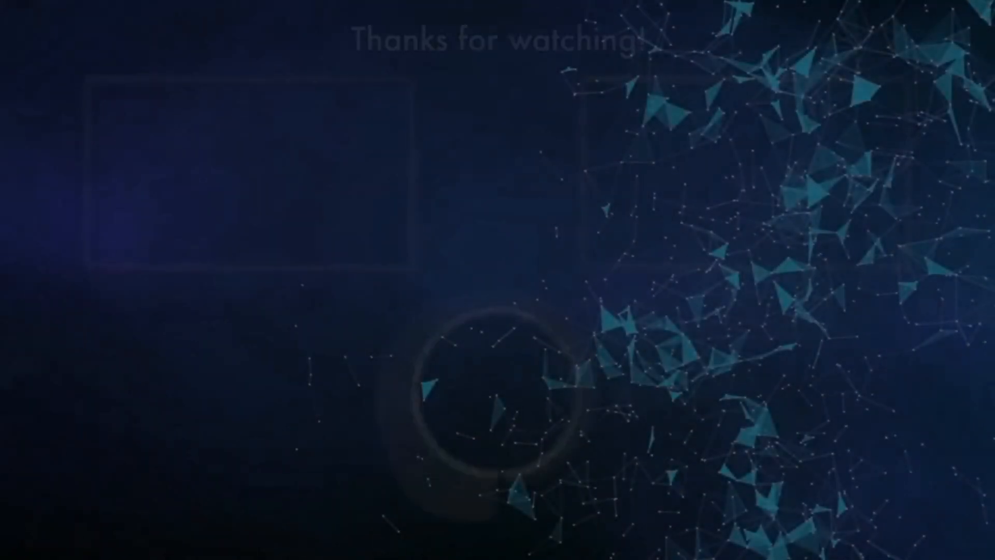